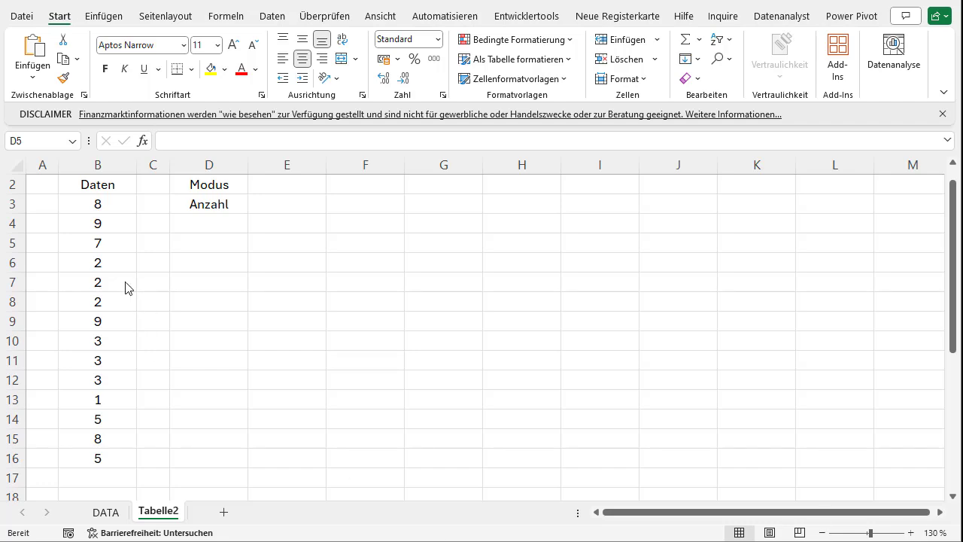
# Step: Inspect the =ZUFALLSBEREICH(1;10) formulas across the Daten values B3:B16
pyautogui.click(119, 203)
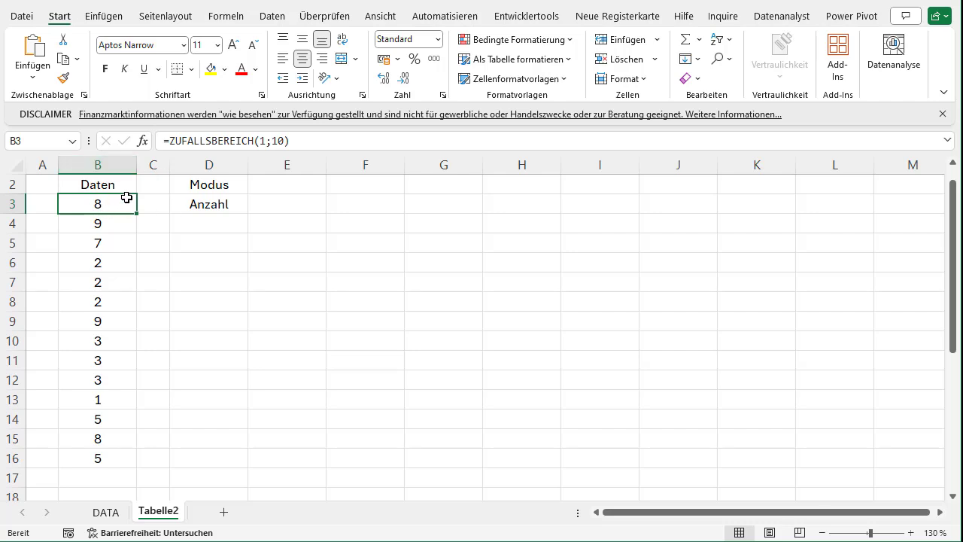
pyautogui.click(112, 165)
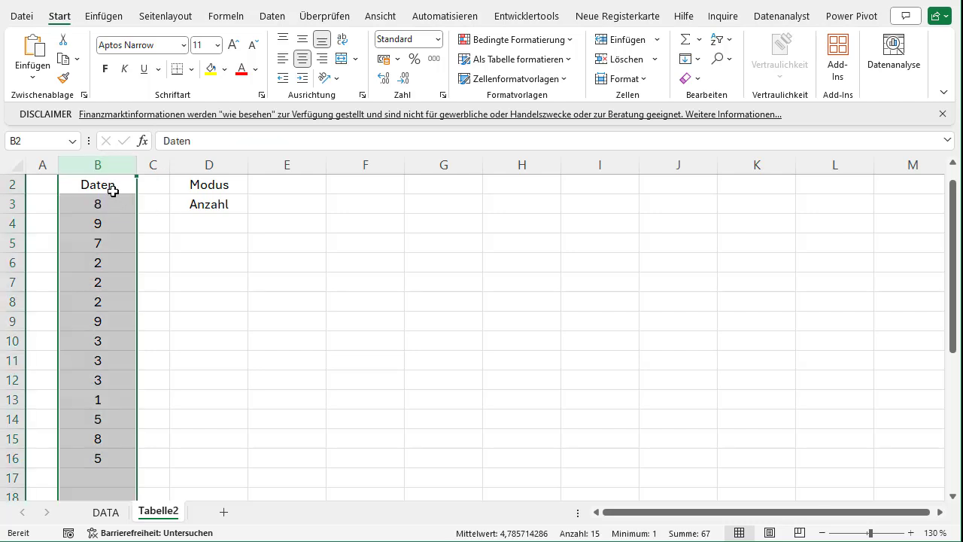
pyautogui.click(117, 187)
pyautogui.moveTo(100, 204); pyautogui.dragTo(120, 460)
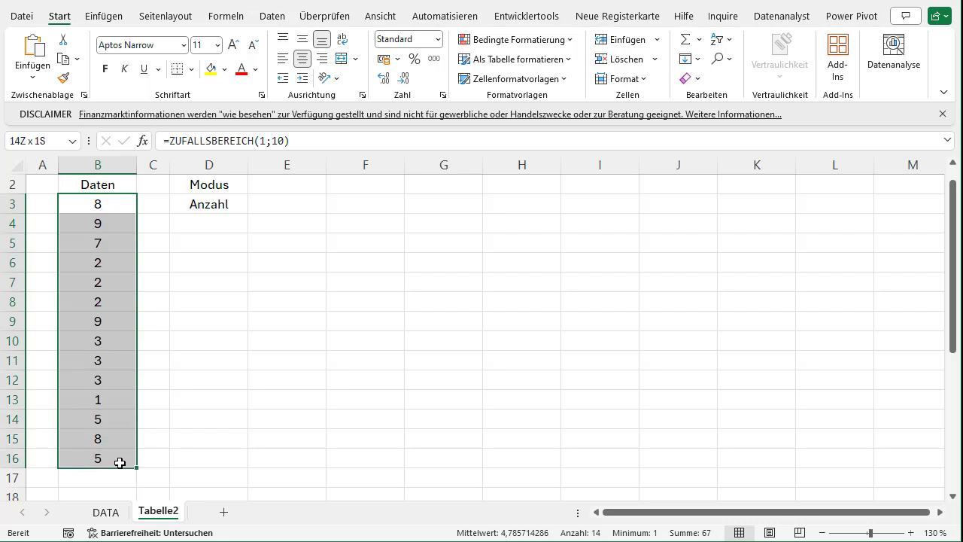
pyautogui.click(117, 207)
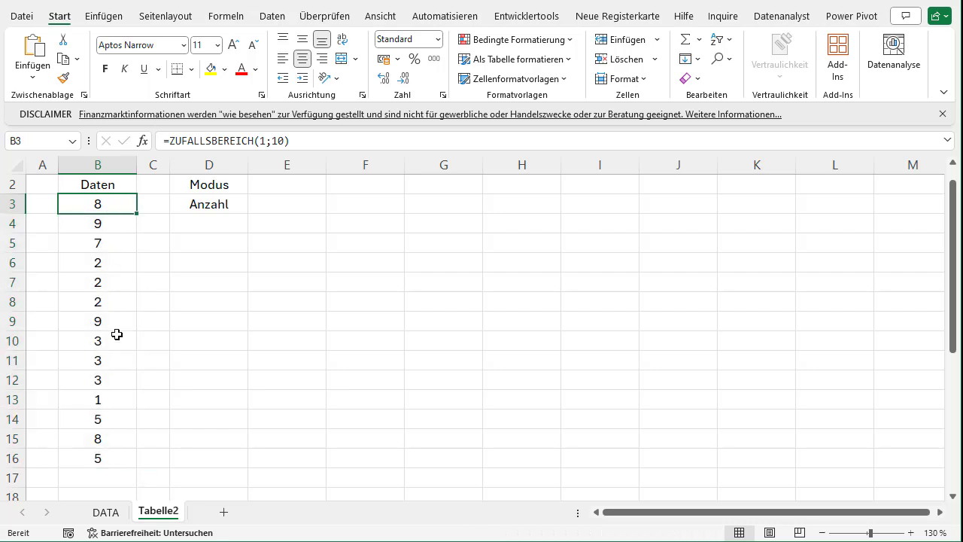
pyautogui.click(110, 405)
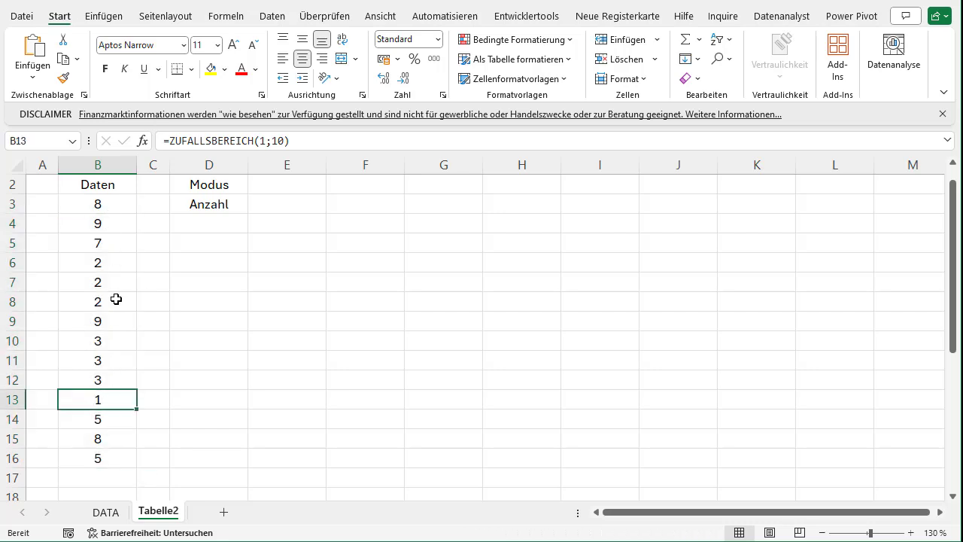
pyautogui.click(123, 208)
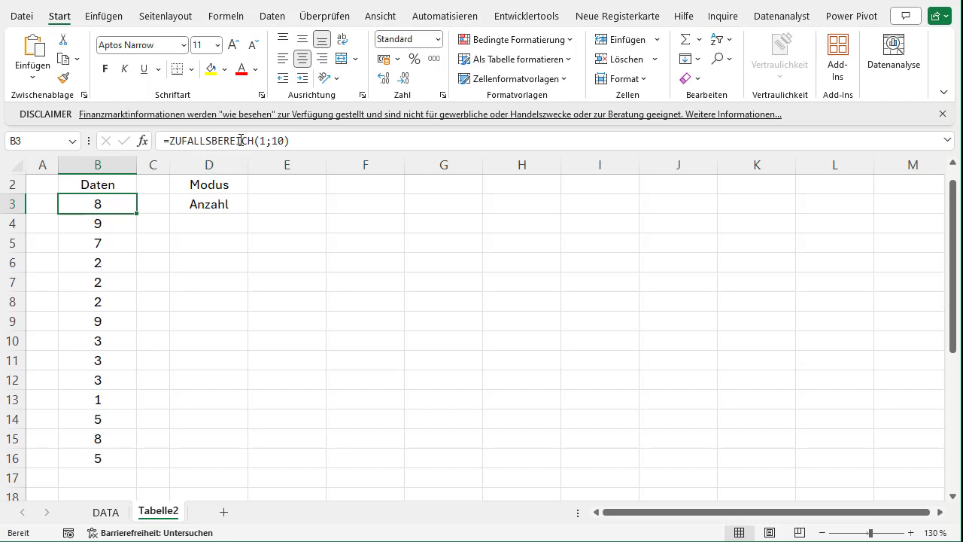
# Step: Re-confirm the formula in B4 so the random values recalculate to a new set
pyautogui.click(118, 221)
pyautogui.click(305, 142)
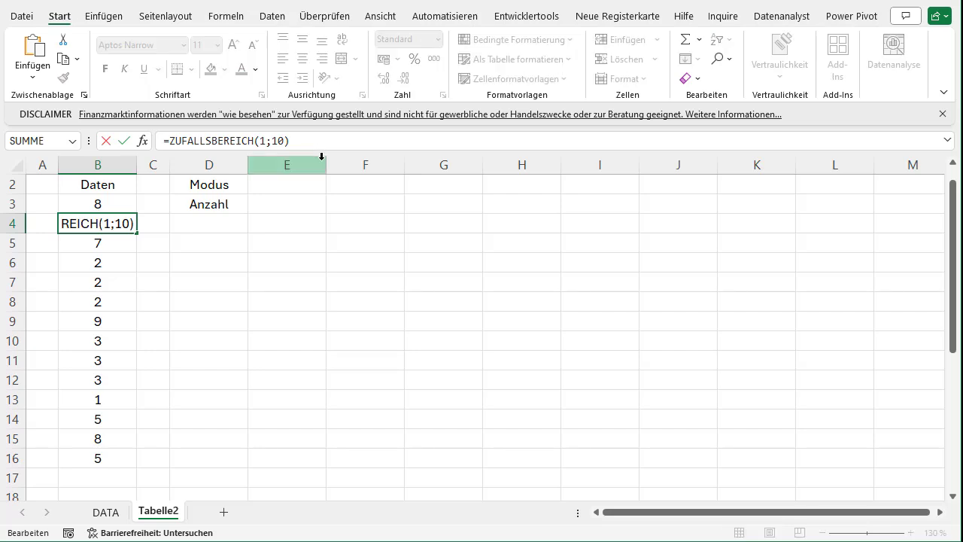
pyautogui.press('Return')
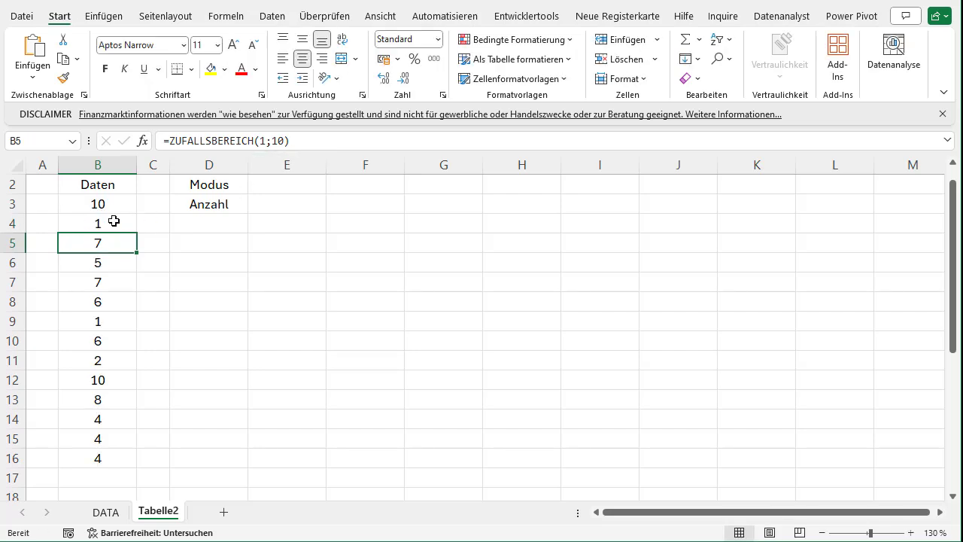
pyautogui.click(125, 209)
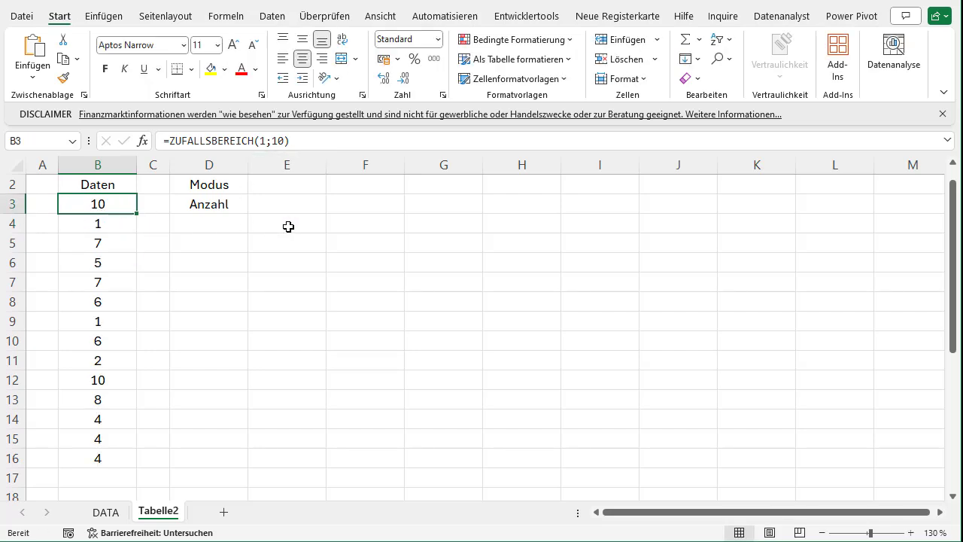
pyautogui.click(296, 187)
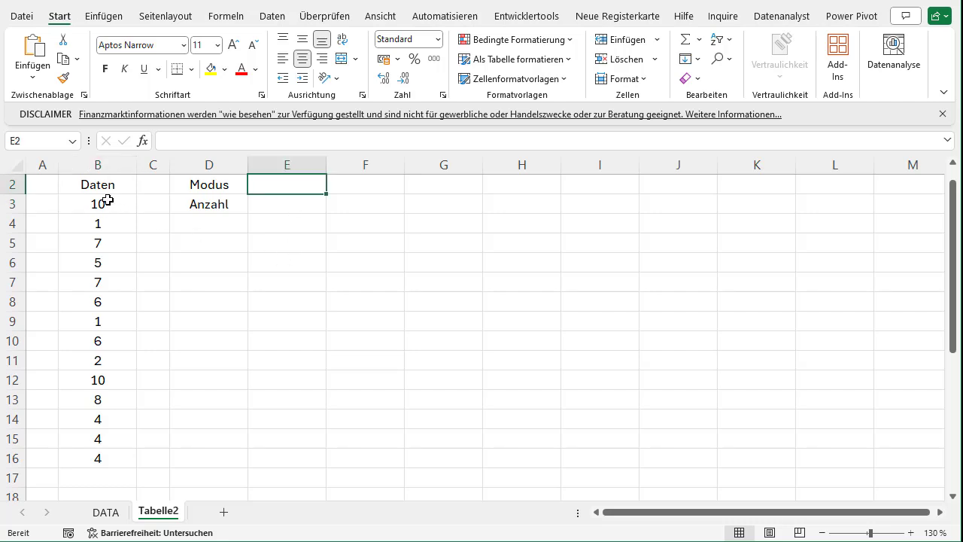
# Step: Copy B3:B16 and paste it back over itself as values only, replacing the random formulas
pyautogui.moveTo(107, 202); pyautogui.dragTo(116, 433)
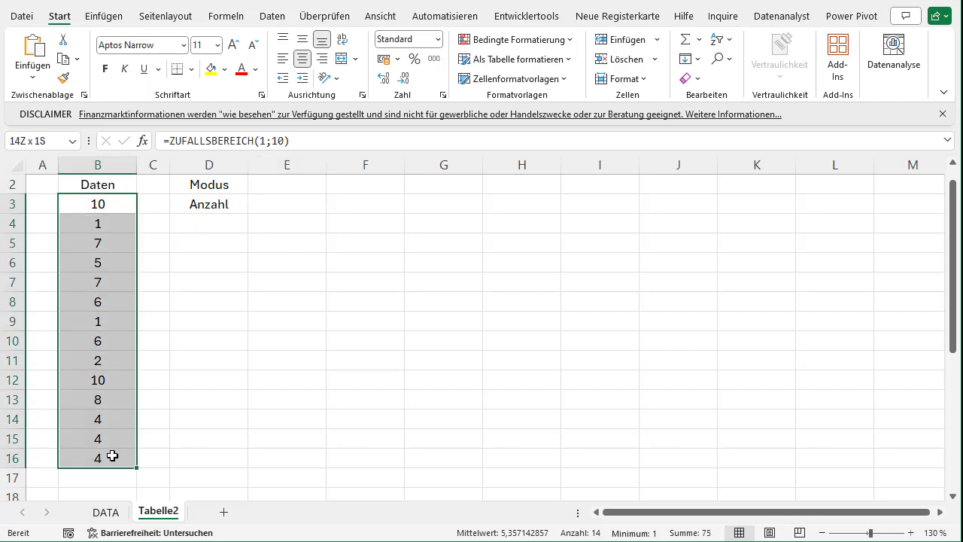
pyautogui.hotkey('ctrl', 'c')
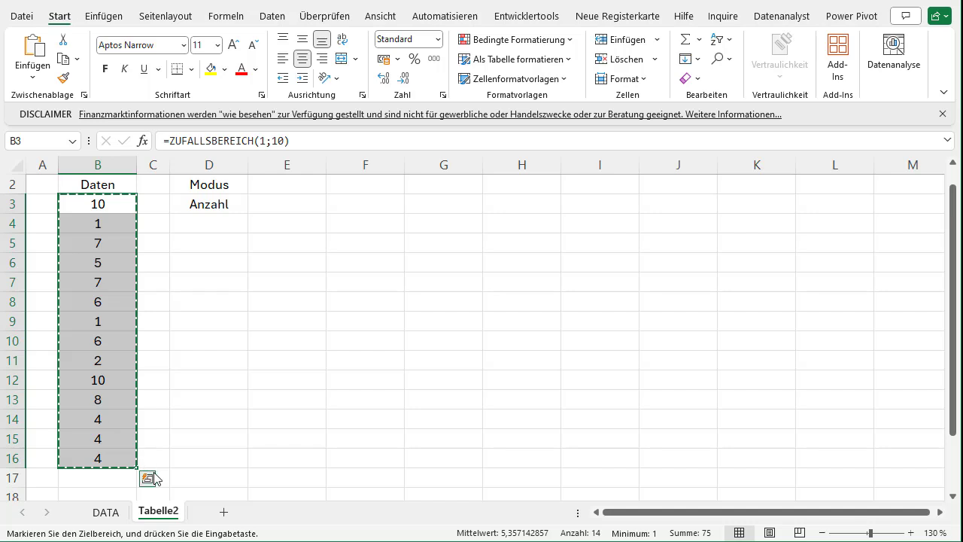
pyautogui.hotkey('ctrl', 'v')
pyautogui.click(167, 481)
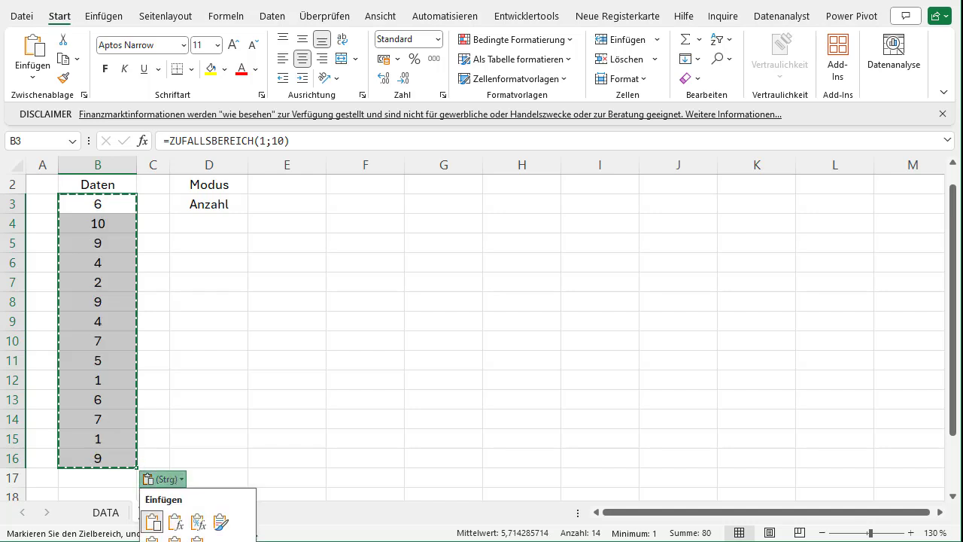
pyautogui.press('w')
pyautogui.click(116, 268)
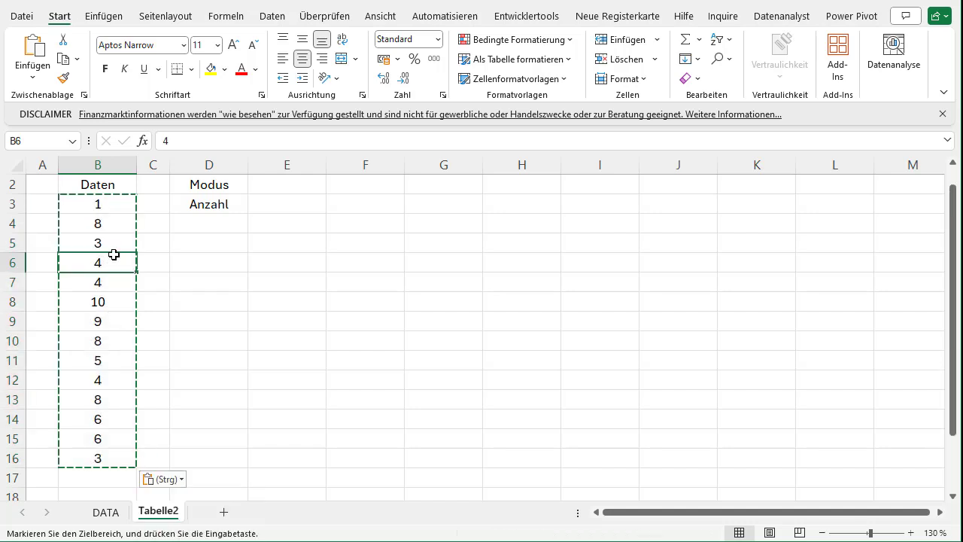
pyautogui.press('Escape')
pyautogui.click(113, 203)
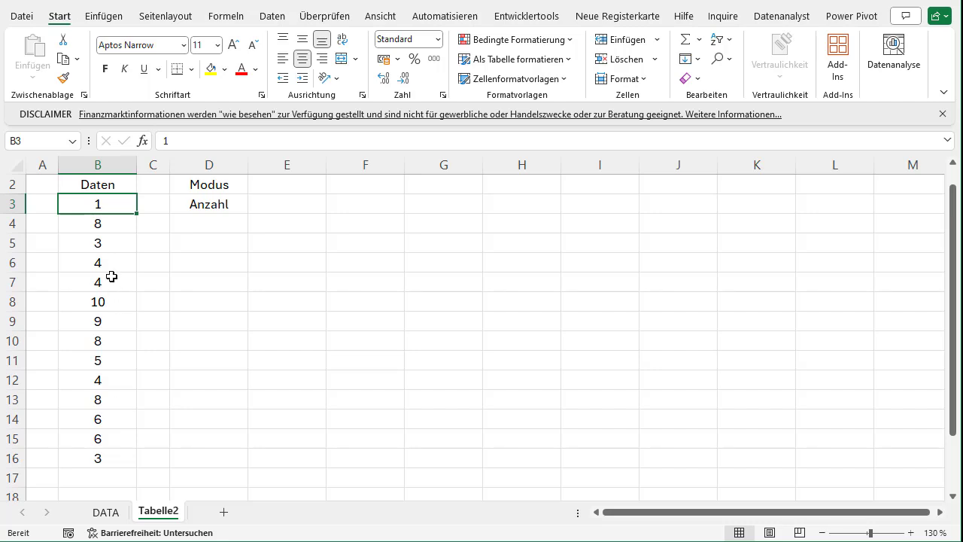
pyautogui.moveTo(112, 264); pyautogui.dragTo(111, 279)
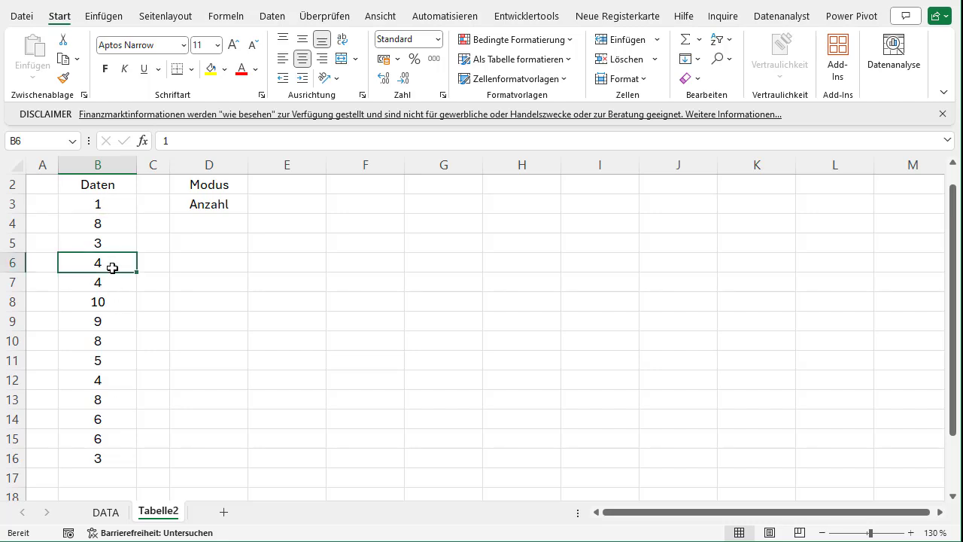
pyautogui.keyDown('ctrl'); pyautogui.click(113, 380); pyautogui.keyUp('ctrl')
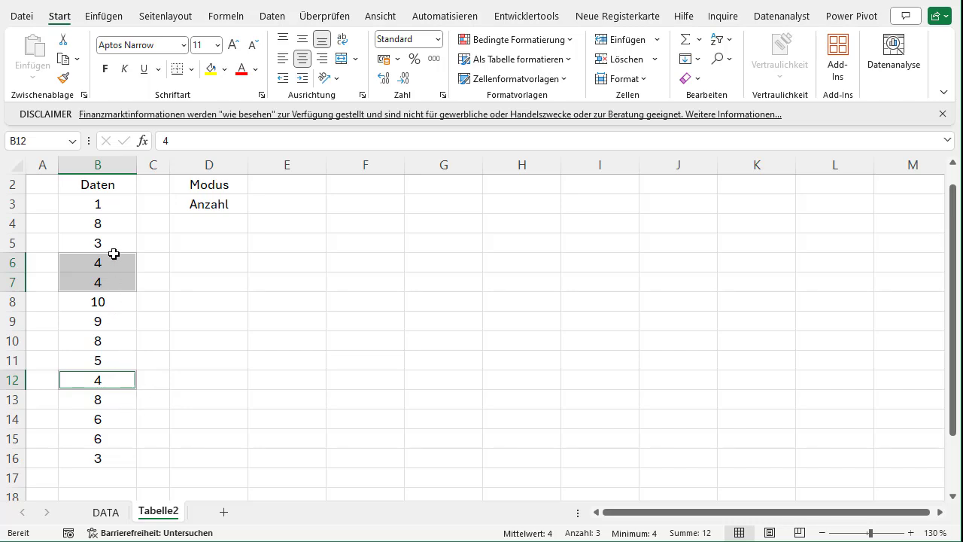
pyautogui.click(113, 401)
pyautogui.moveTo(112, 434); pyautogui.dragTo(112, 419)
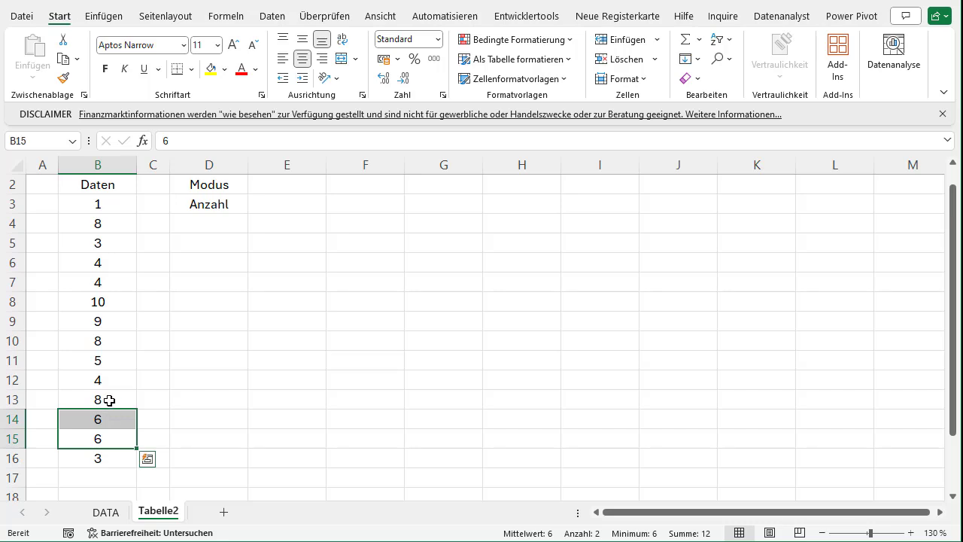
pyautogui.click(109, 399)
pyautogui.keyDown('ctrl'); pyautogui.click(122, 341); pyautogui.keyUp('ctrl')
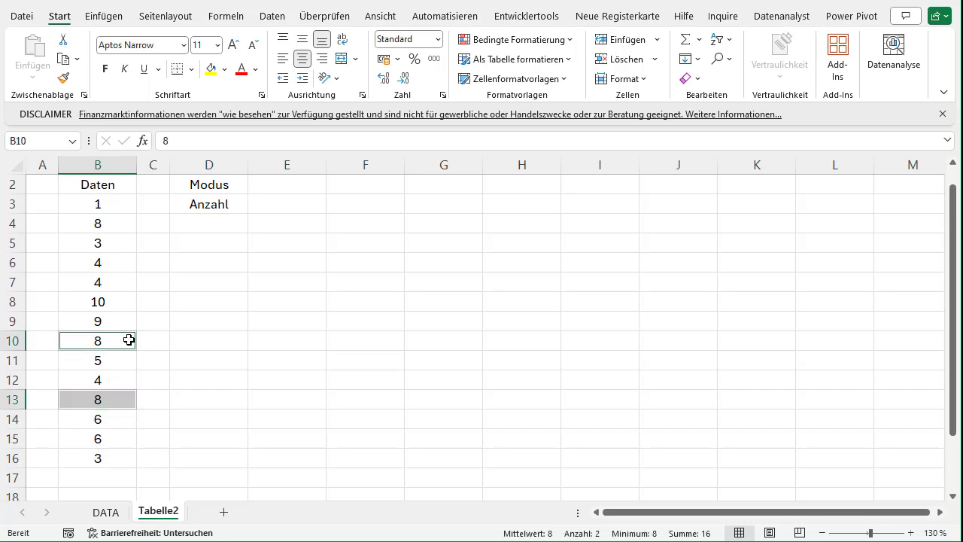
pyautogui.keyDown('ctrl'); pyautogui.click(126, 224); pyautogui.keyUp('ctrl')
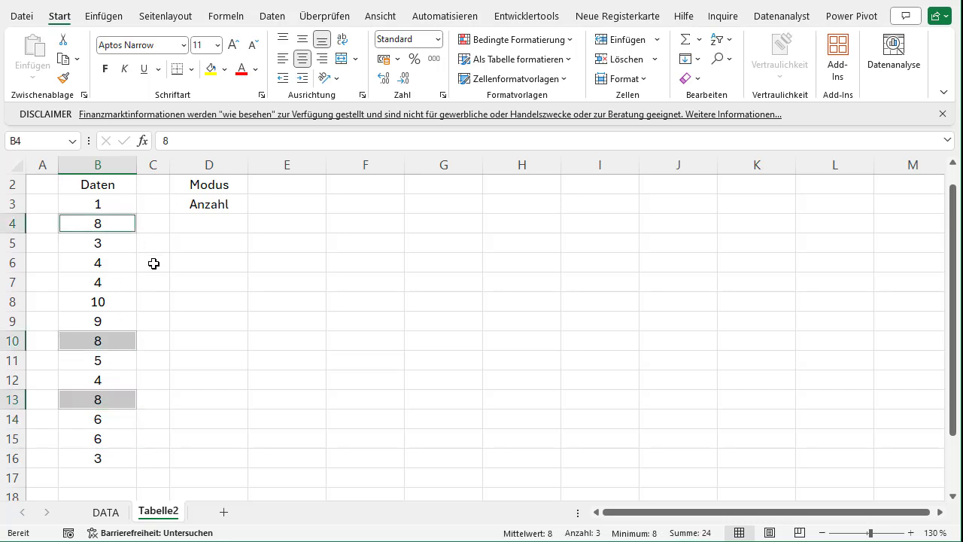
pyautogui.click(251, 184)
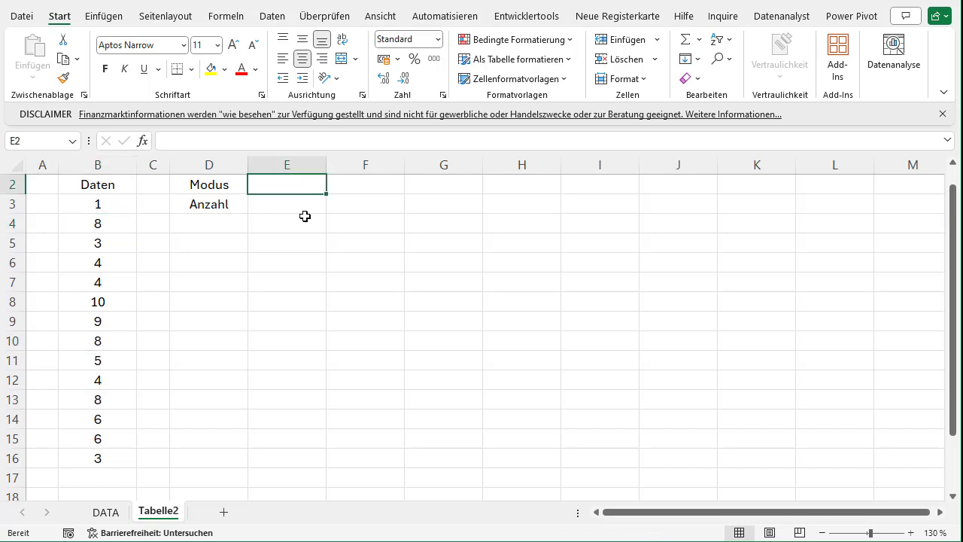
# Step: Enter =MODUS.EINF(B3:B16) in E2, which returns the mode 8
pyautogui.write('=')
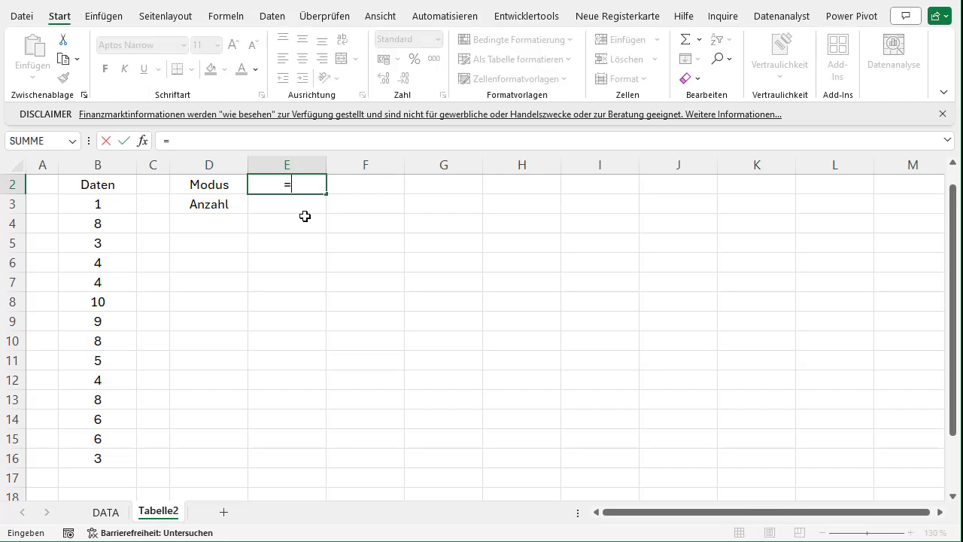
pyautogui.write('MOD')
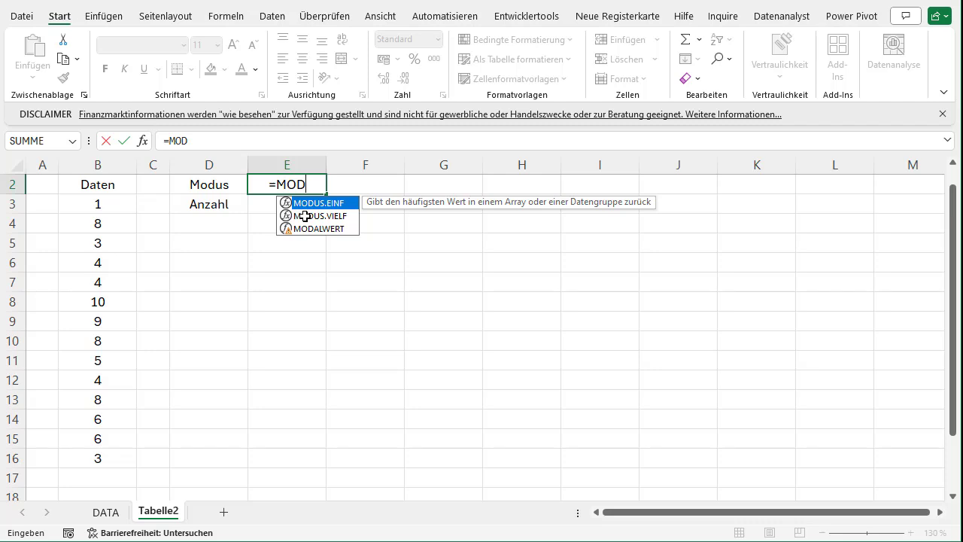
pyautogui.press('Tab')
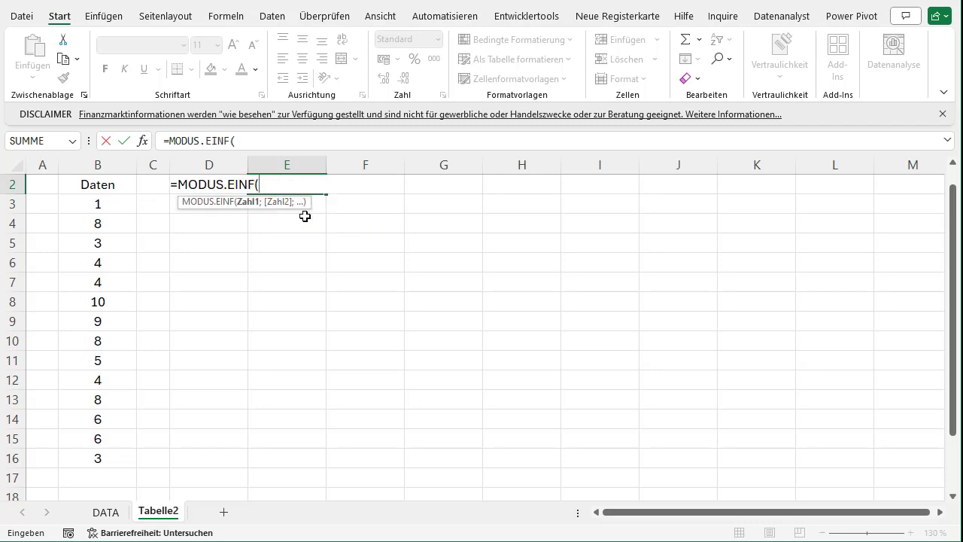
pyautogui.moveTo(86, 204); pyautogui.dragTo(86, 452)
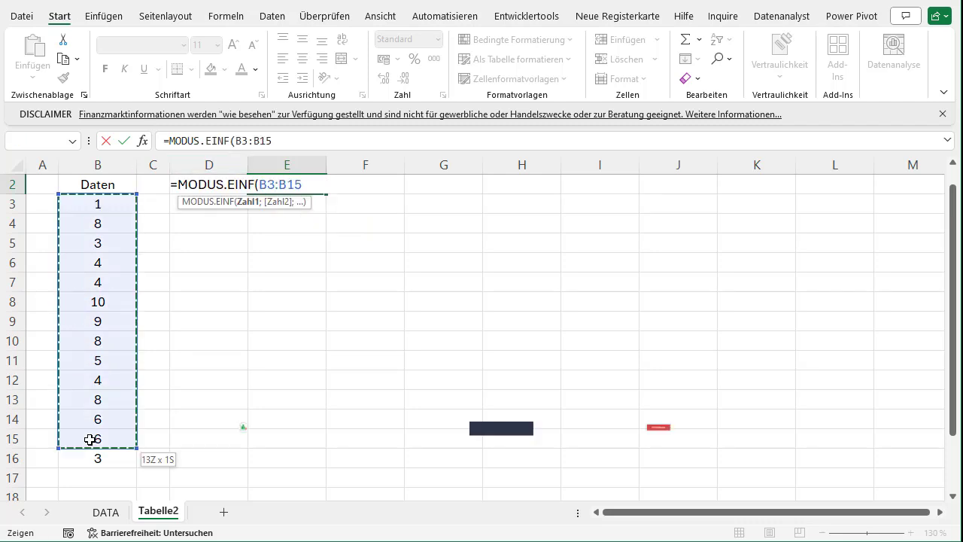
pyautogui.write(')')
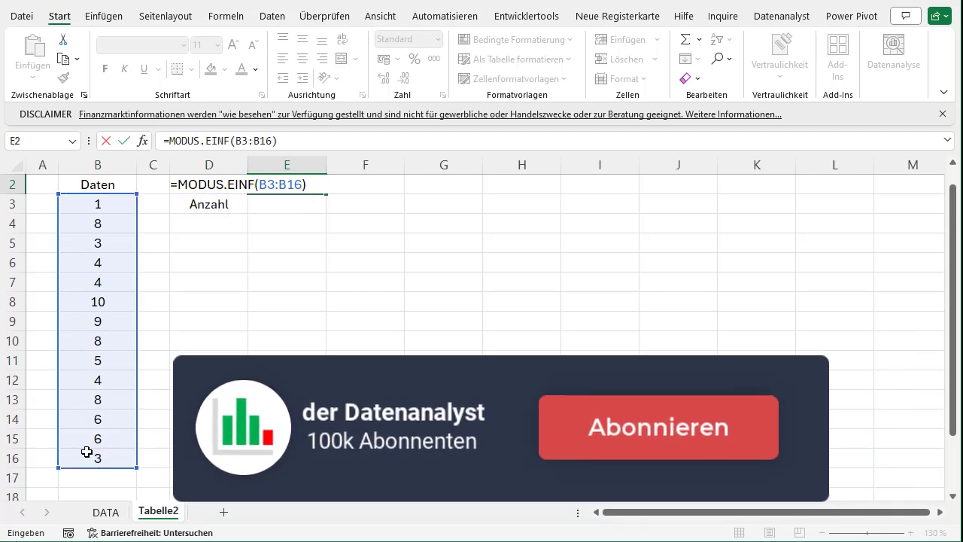
pyautogui.press('Return')
pyautogui.press('Up')
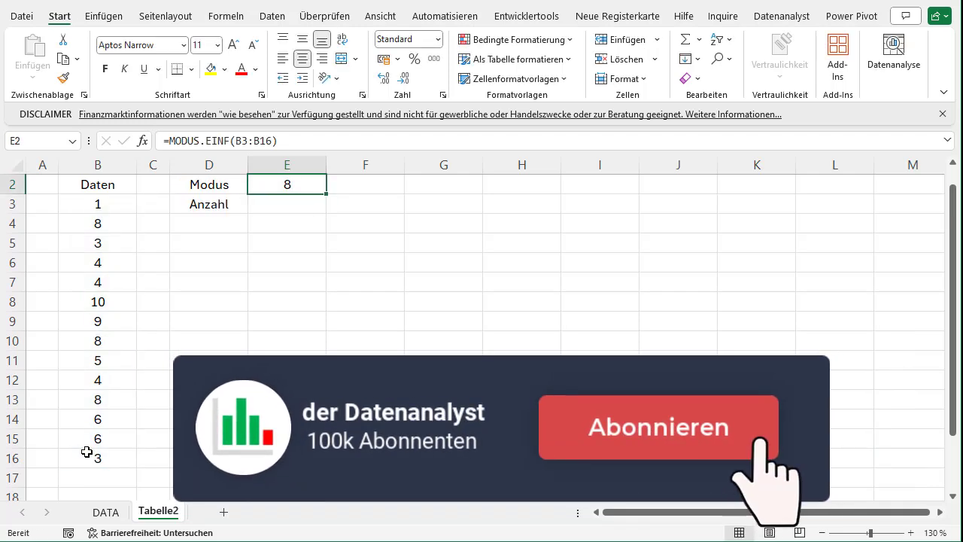
# Step: Enter =ZÄHLENWENN(B3:B16;E2) in E3 to count occurrences of the mode, giving 3
pyautogui.click(277, 204)
pyautogui.write('=')
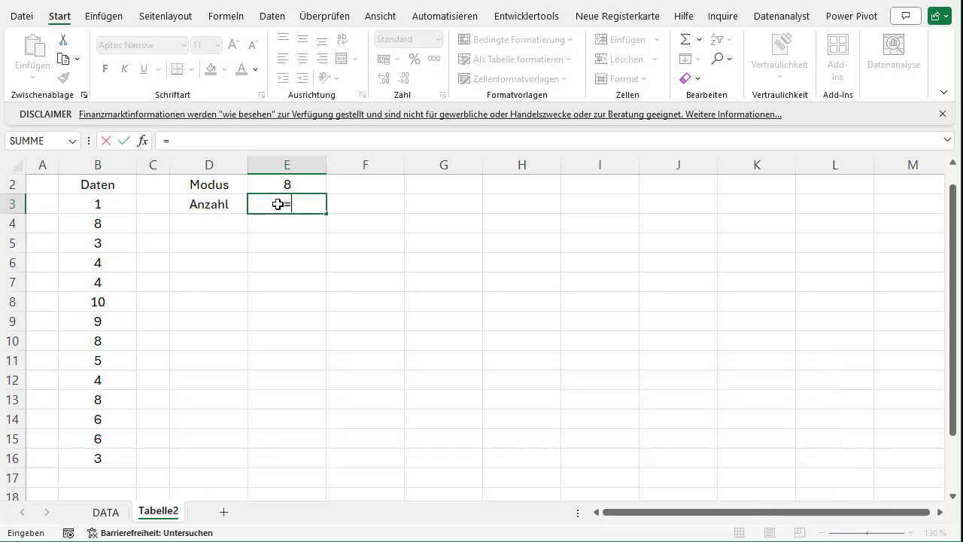
pyautogui.write('WEN')
pyautogui.press('BackSpace')
pyautogui.press('BackSpace')
pyautogui.press('BackSpace')
pyautogui.write('ZÄJ')
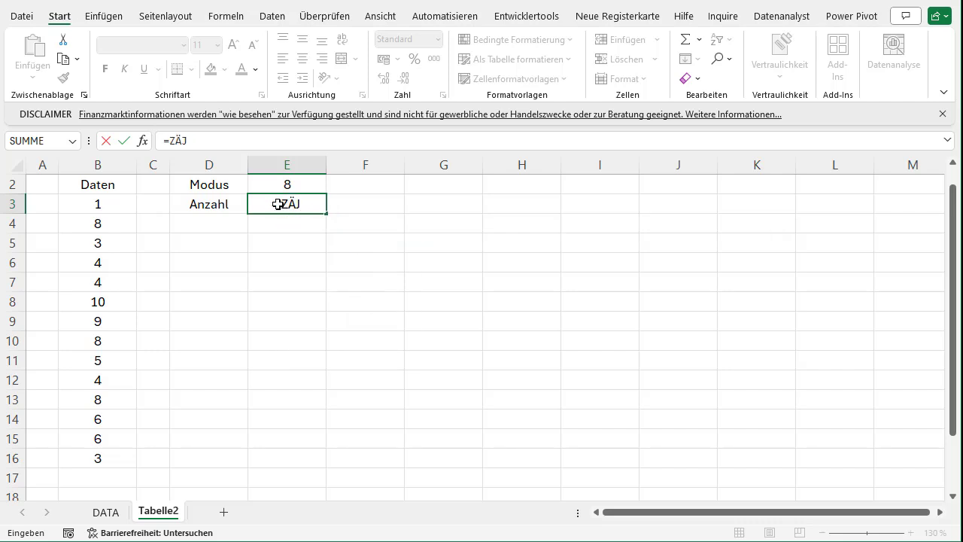
pyautogui.press('BackSpace')
pyautogui.write('HLEN')
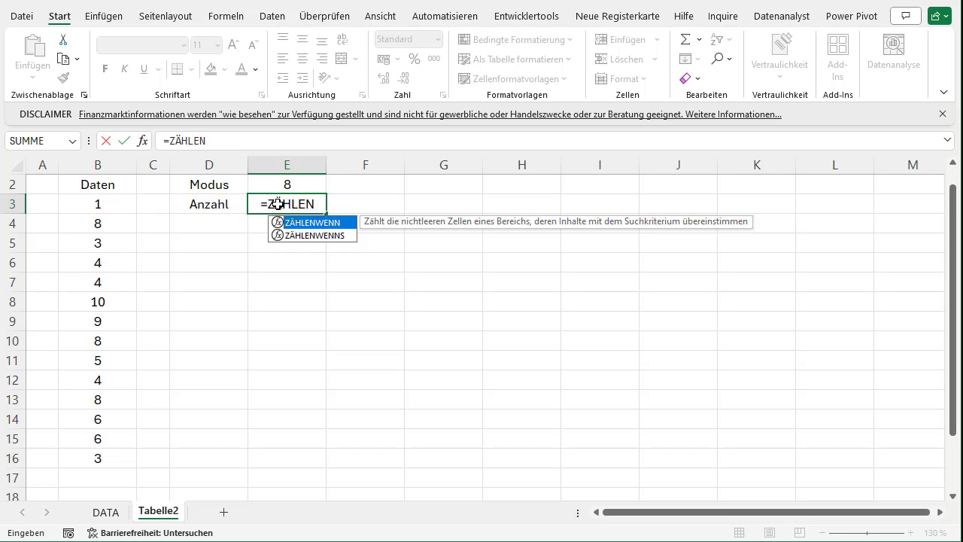
pyautogui.press('Tab')
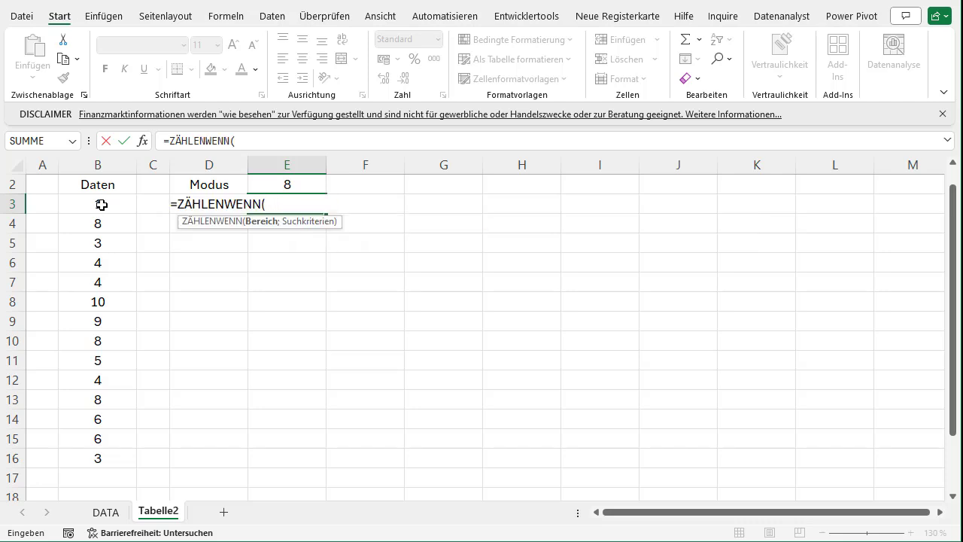
pyautogui.moveTo(97, 203); pyautogui.dragTo(98, 459)
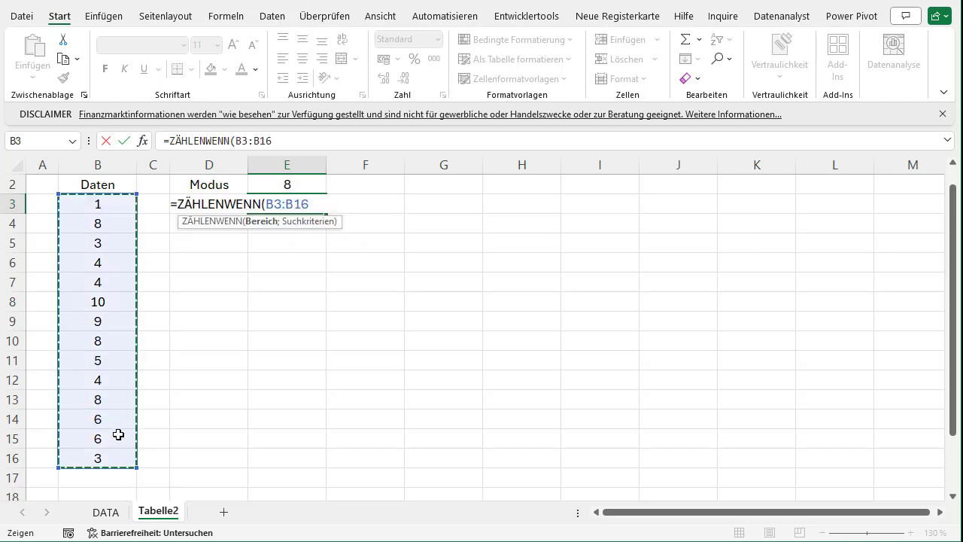
pyautogui.write(';')
pyautogui.click(291, 186)
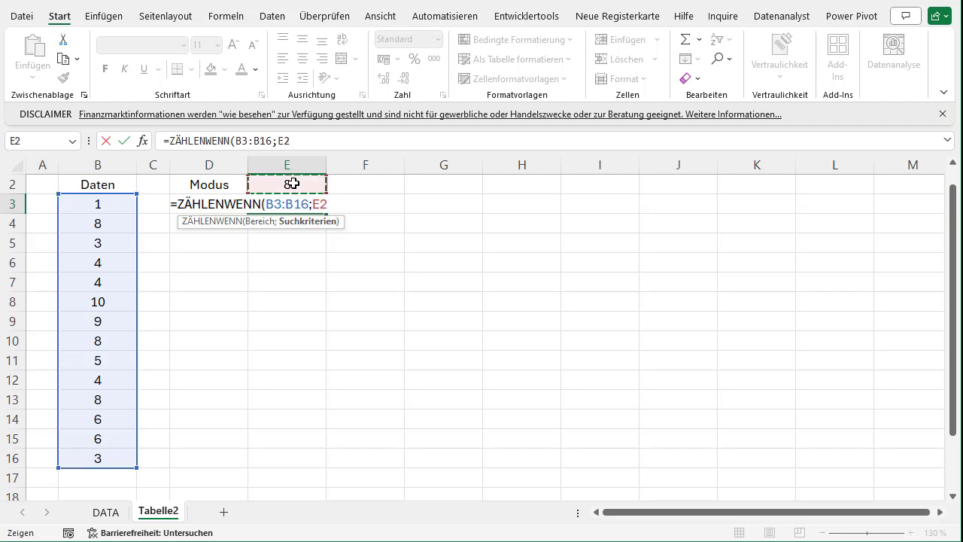
pyautogui.write(')')
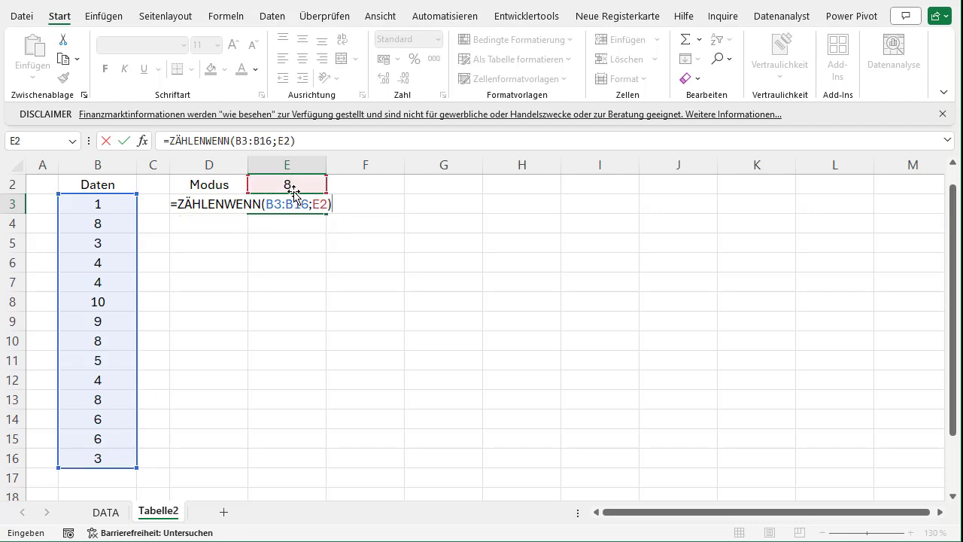
pyautogui.press('Return')
pyautogui.press('Up')
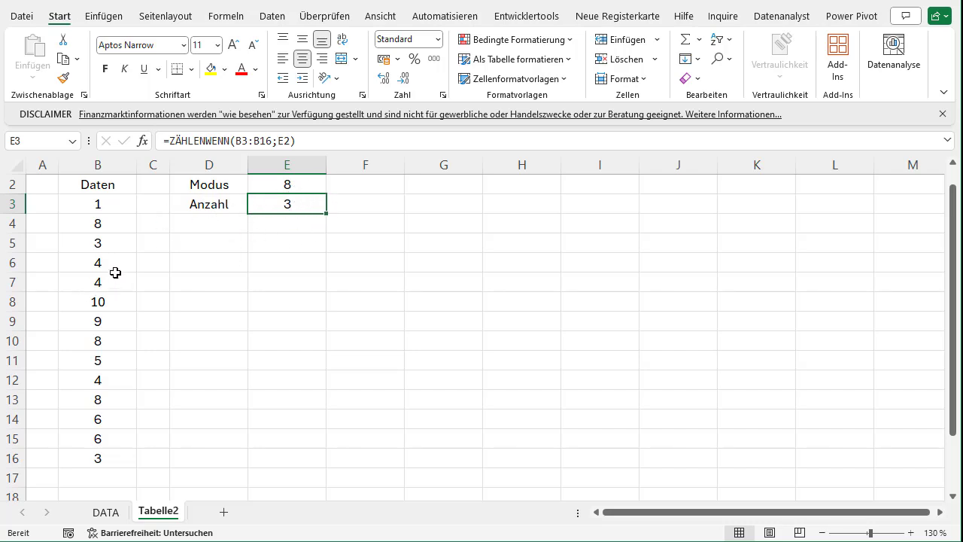
# Step: Point out the repeated 4s in the Daten column as a second mode
pyautogui.moveTo(115, 269); pyautogui.dragTo(106, 281)
pyautogui.click(113, 379)
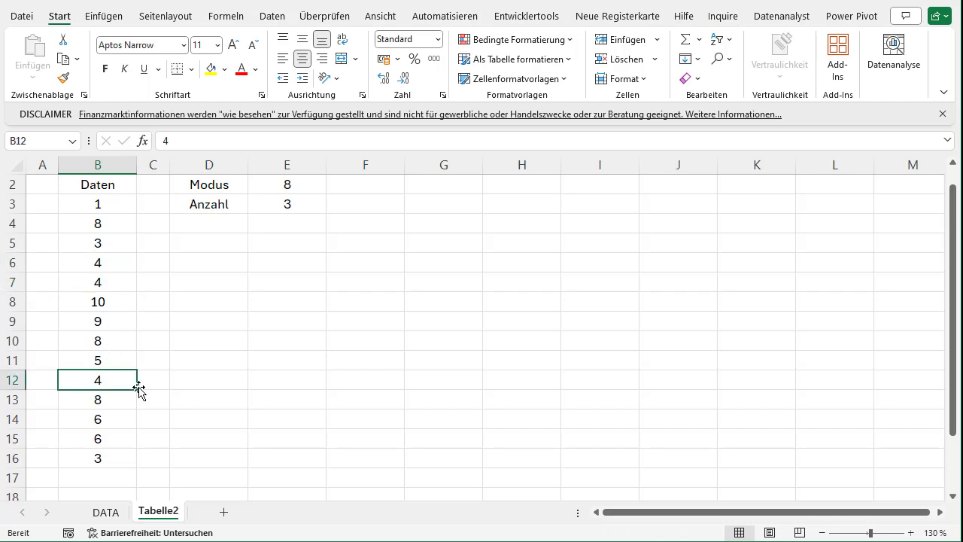
pyautogui.click(366, 204)
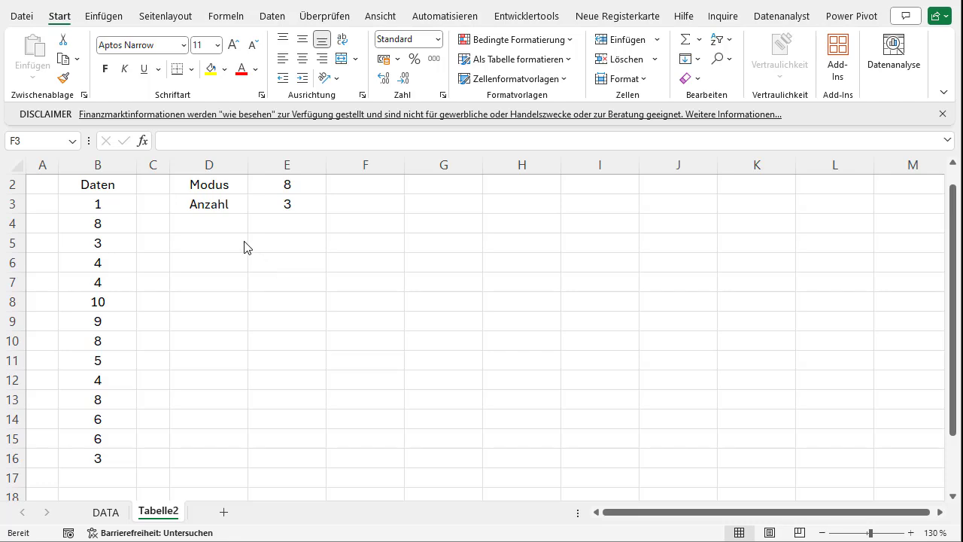
pyautogui.click(273, 190)
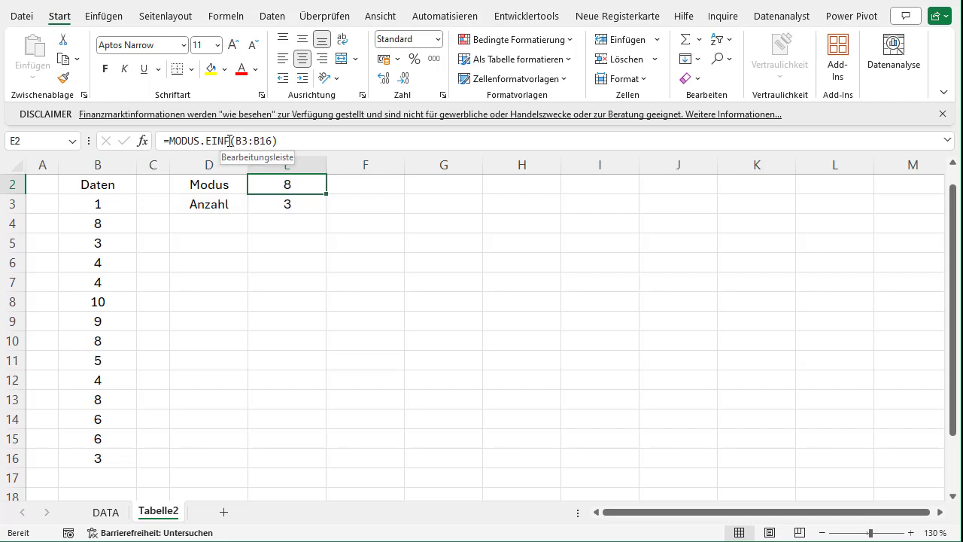
# Step: Change E2's formula to =MODUS.VIELF(B3:B16) so it spills both modes 8 and 4
pyautogui.moveTo(229, 141); pyautogui.dragTo(206, 141)
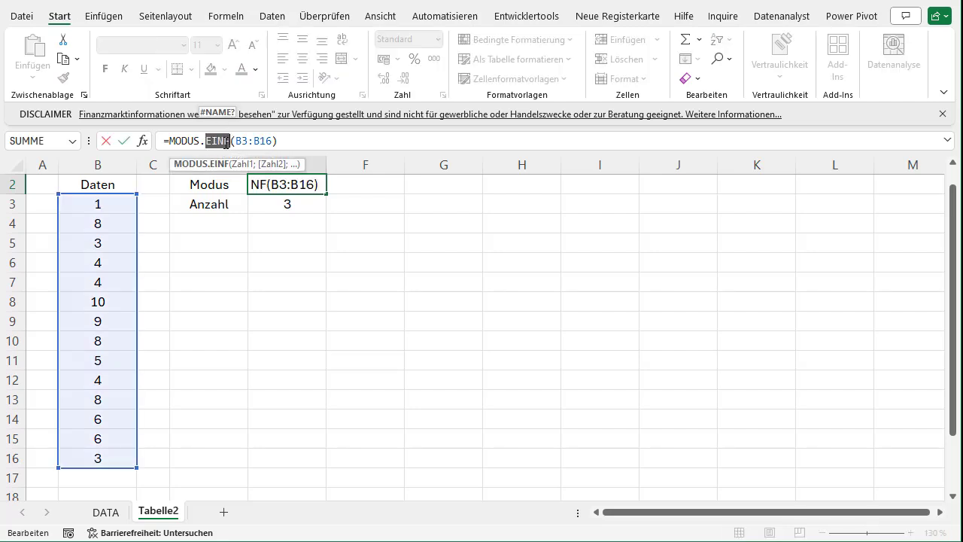
pyautogui.write('VIE')
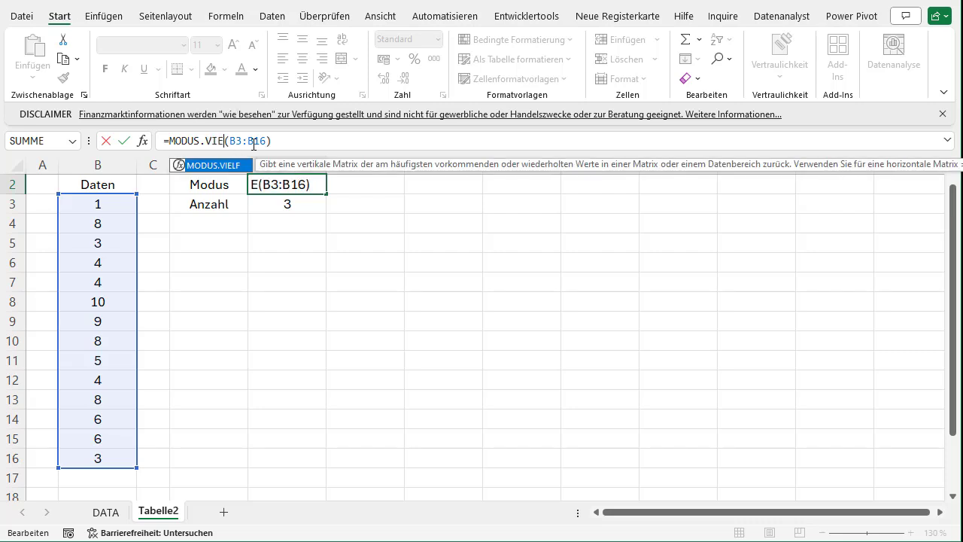
pyautogui.write('LF')
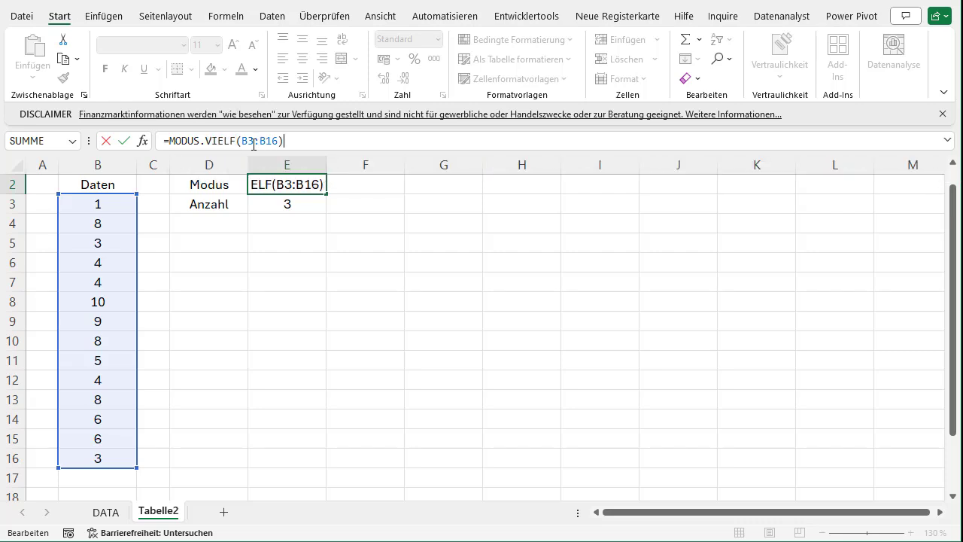
pyautogui.press('Return')
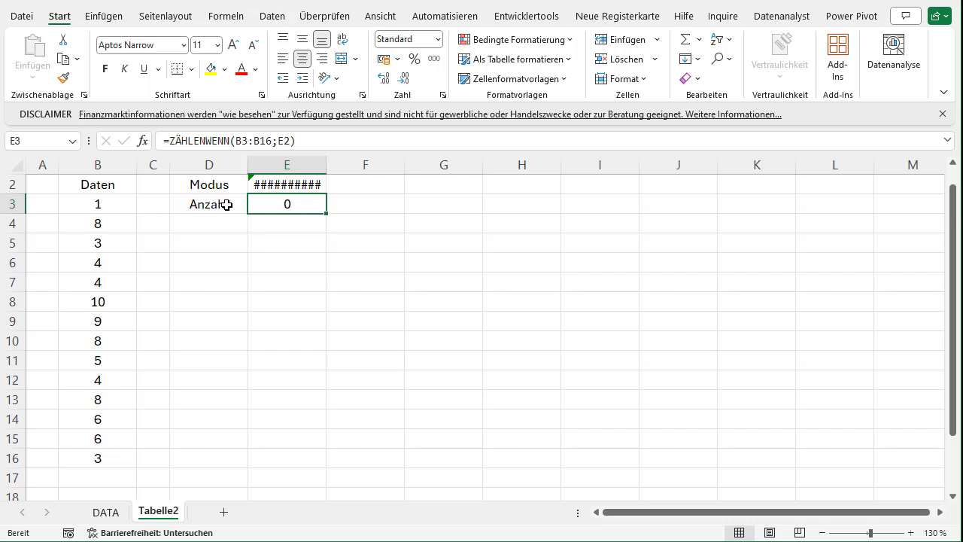
# Step: Move the Anzahl label and count down to row 5, check the results, then select B3:B16
pyautogui.moveTo(229, 203)
pyautogui.mouseDown()
pyautogui.moveTo(249, 199)
pyautogui.moveTo(231, 241)
pyautogui.mouseUp()
pyautogui.moveTo(289, 186); pyautogui.dragTo(289, 202)
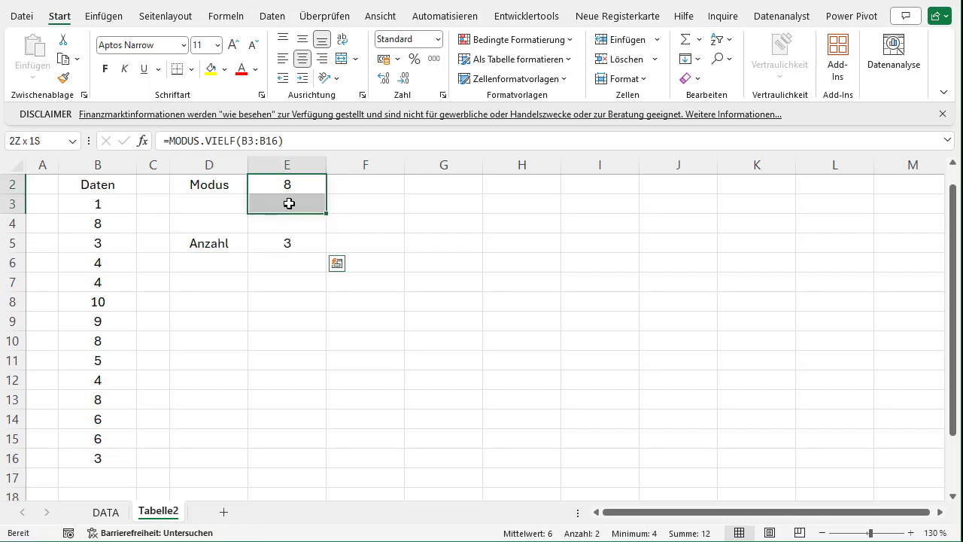
pyautogui.click(293, 244)
pyautogui.click(288, 186)
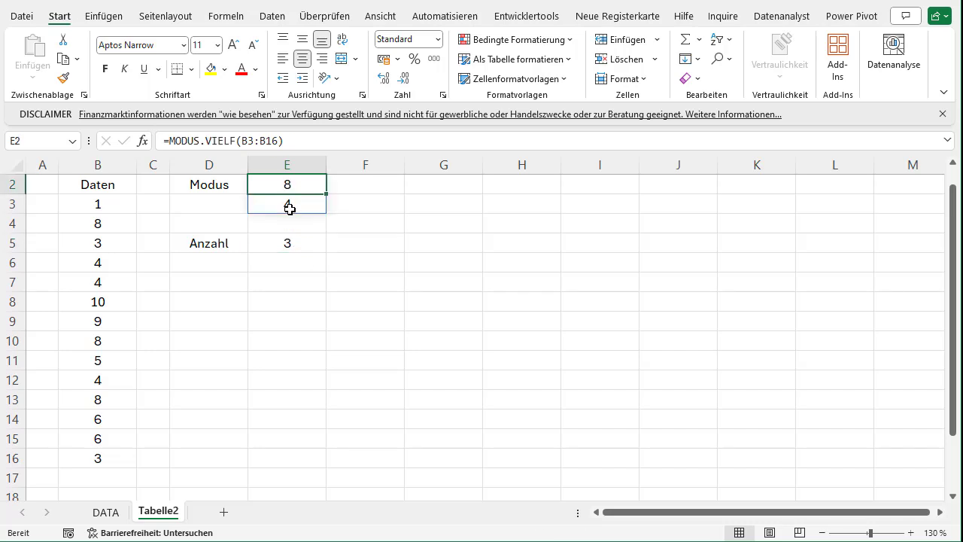
pyautogui.click(289, 207)
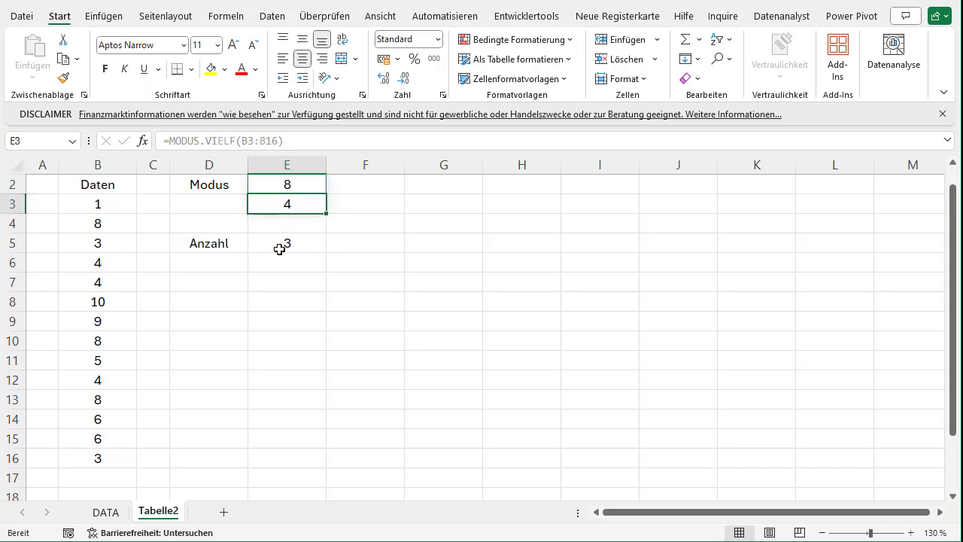
pyautogui.click(283, 245)
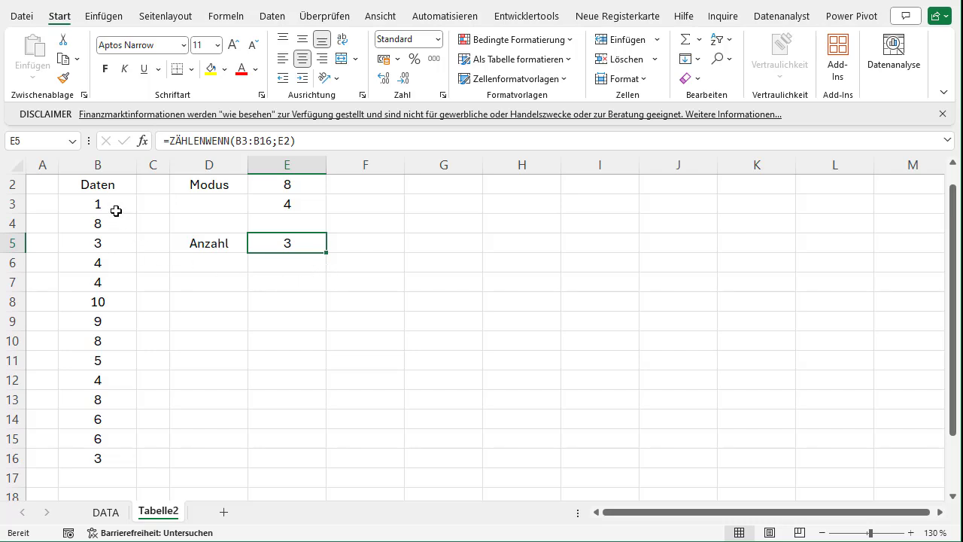
pyautogui.moveTo(116, 211); pyautogui.dragTo(108, 457)
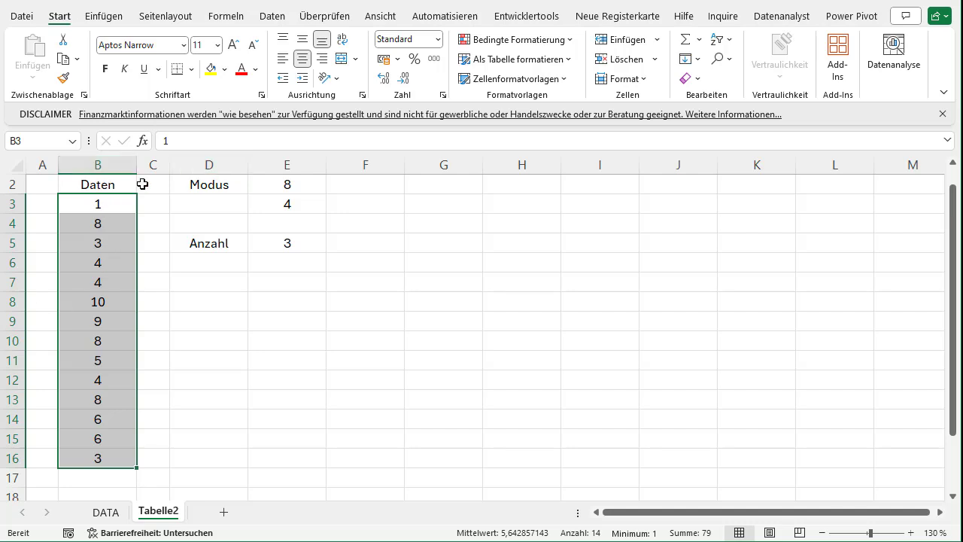
# Step: Insert a Histogramm chart of B3:B16 and narrow it from the left to uncover column E
pyautogui.click(94, 18)
pyautogui.click(316, 60)
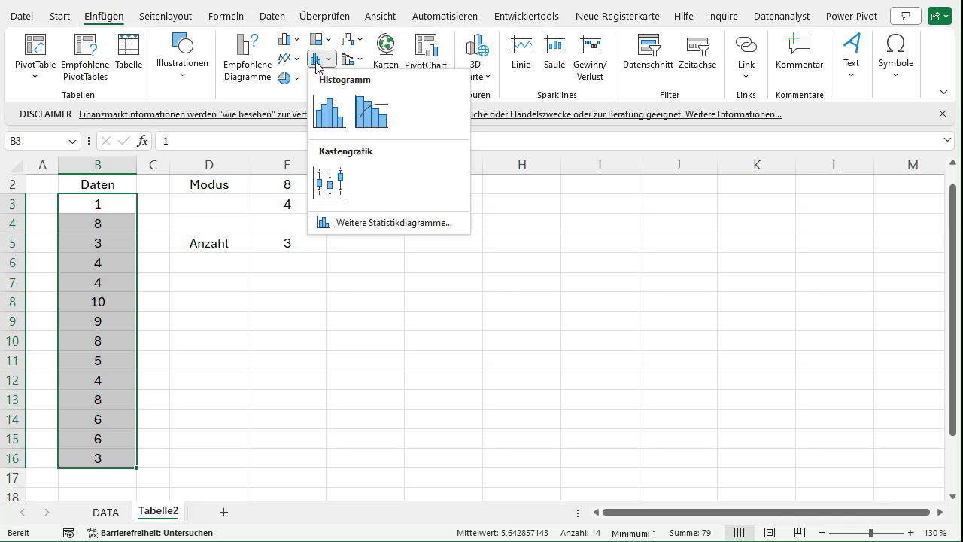
pyautogui.click(331, 113)
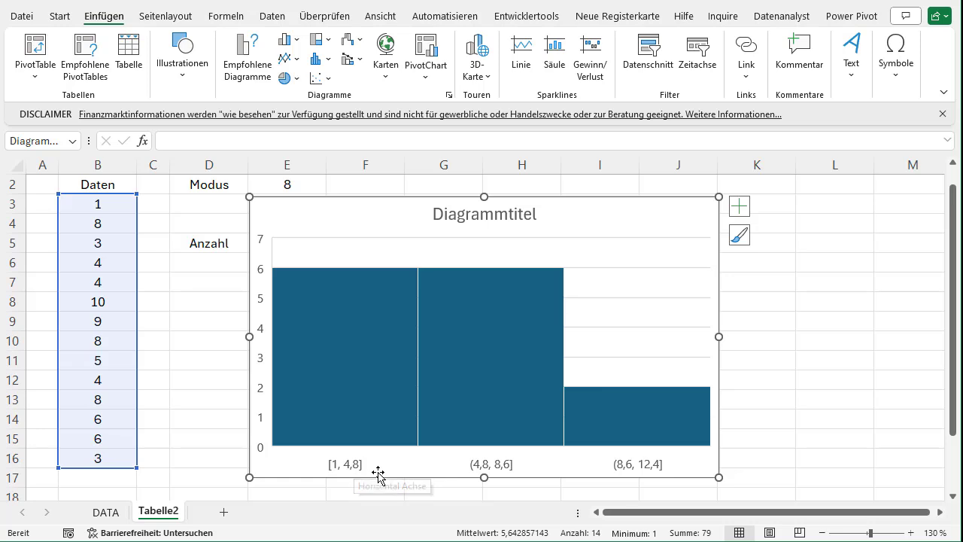
pyautogui.moveTo(250, 337); pyautogui.dragTo(381, 336)
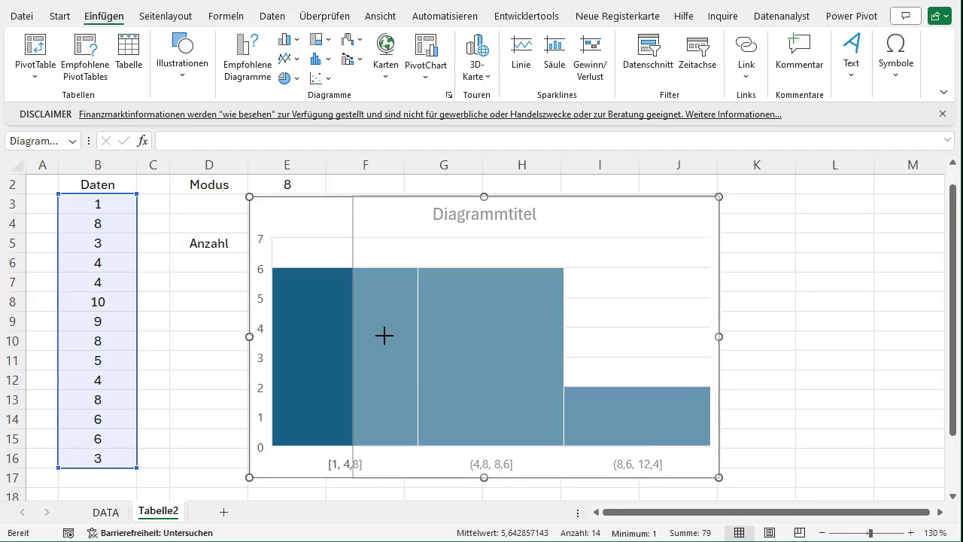
# Step: Set the histogram's horizontal axis to a fixed Intervallbreite (bin width) of 1
pyautogui.doubleClick(624, 223)
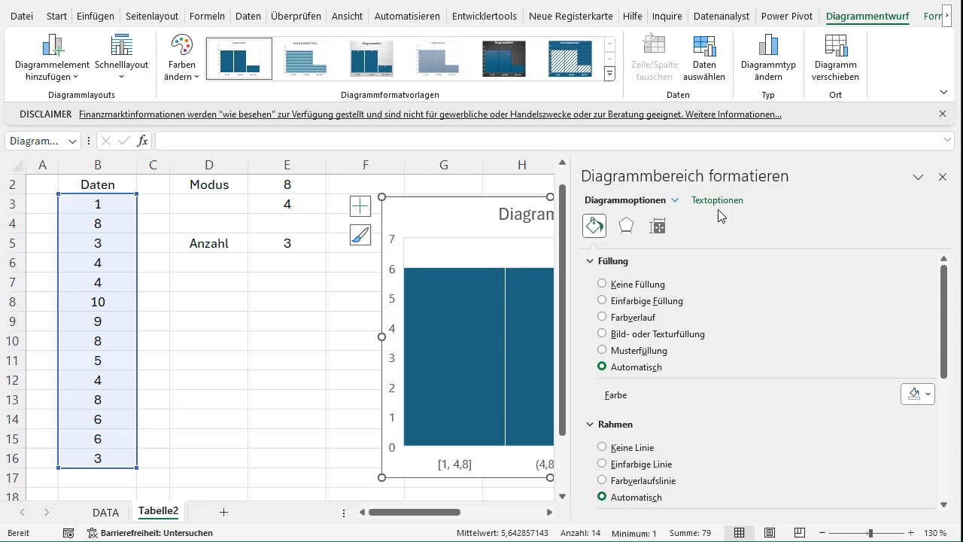
pyautogui.click(675, 200)
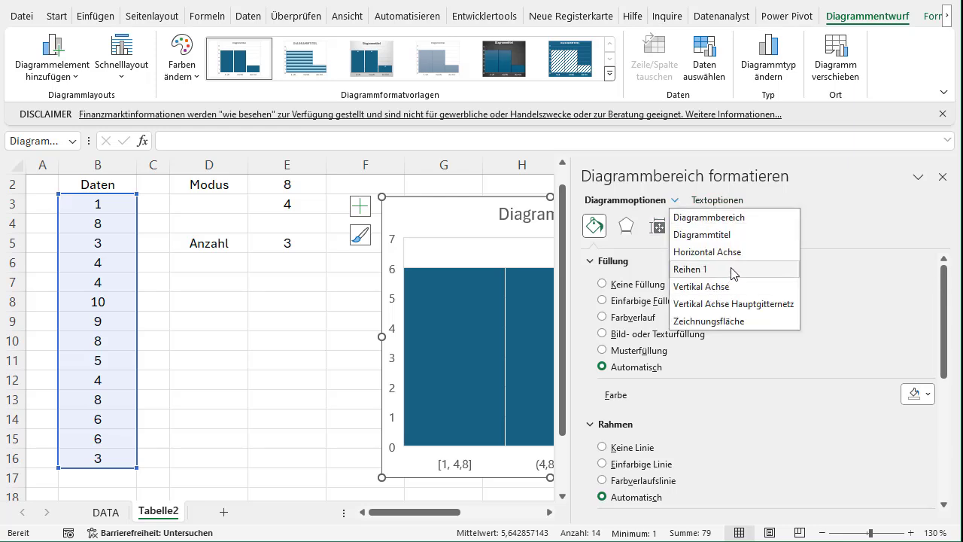
pyautogui.click(726, 251)
pyautogui.click(656, 226)
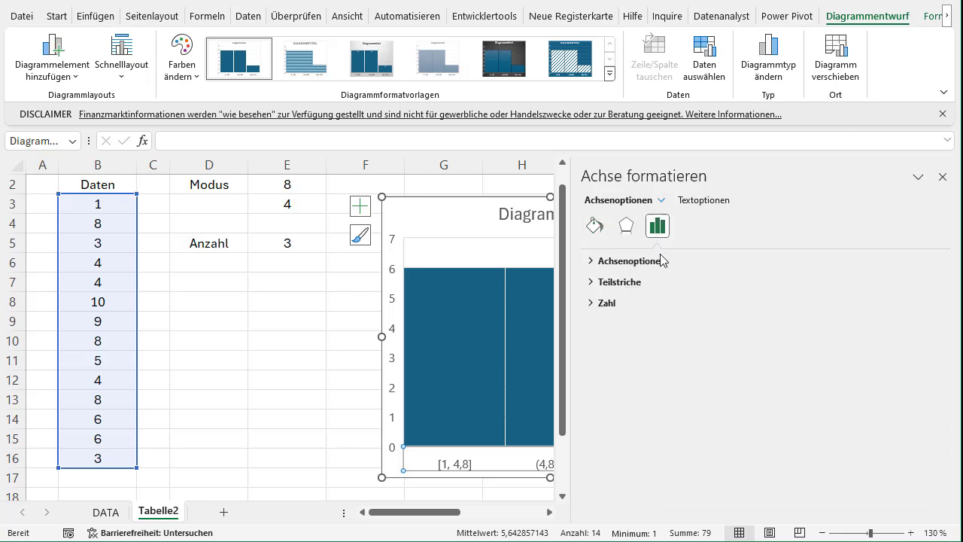
pyautogui.click(595, 262)
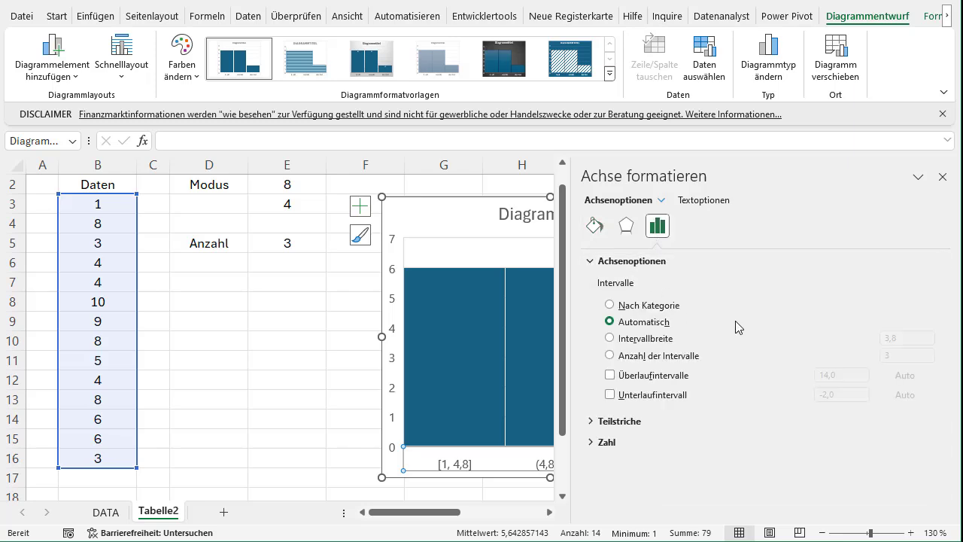
pyautogui.click(641, 339)
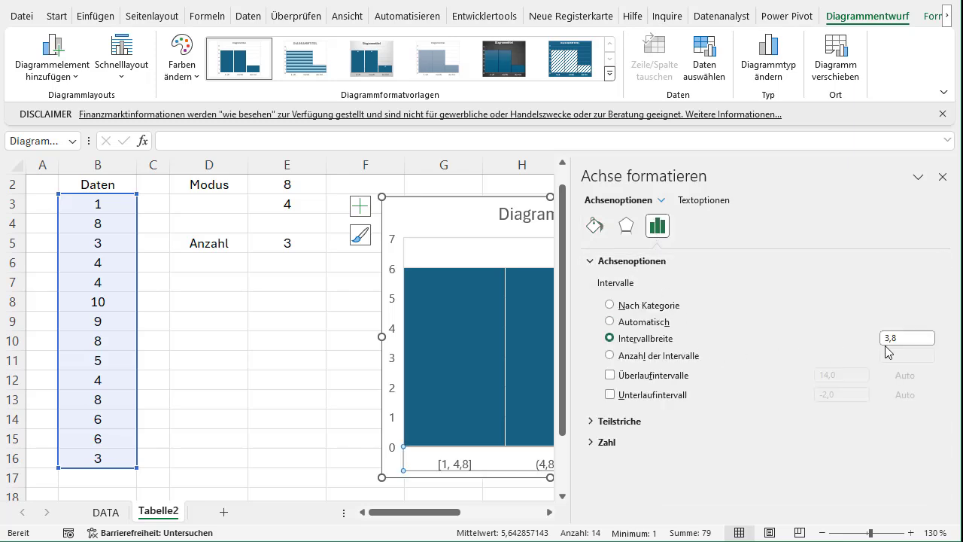
pyautogui.moveTo(904, 337); pyautogui.dragTo(869, 338)
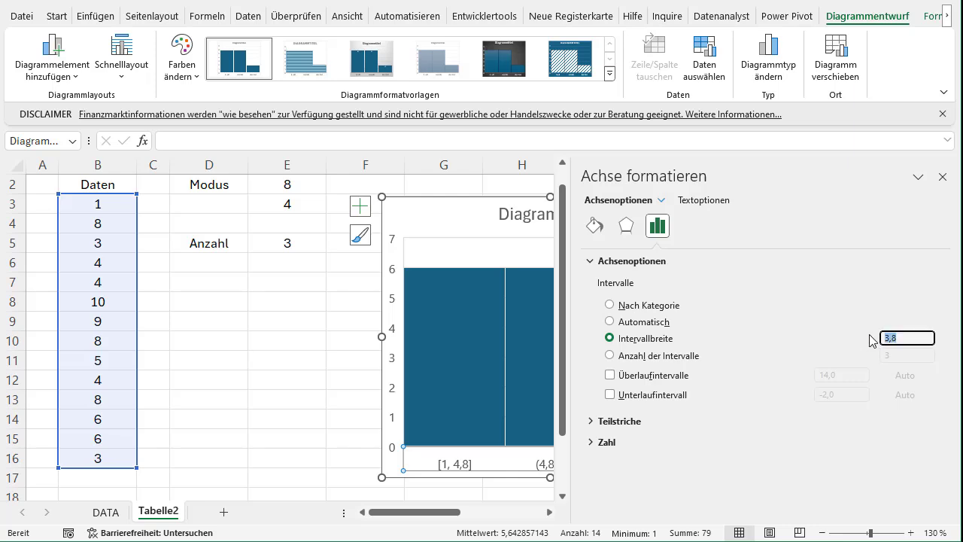
pyautogui.write('1')
pyautogui.press('BackSpace')
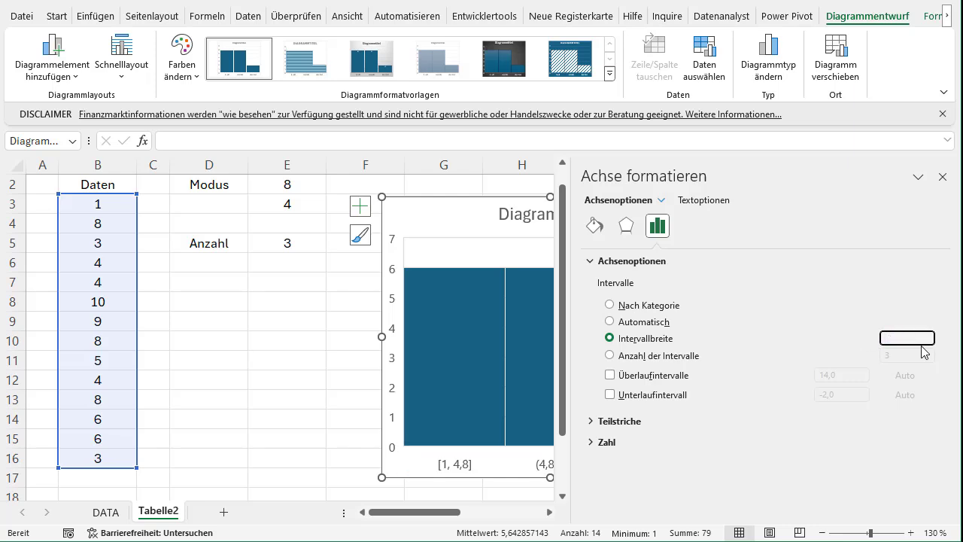
pyautogui.write('1')
pyautogui.press('Return')
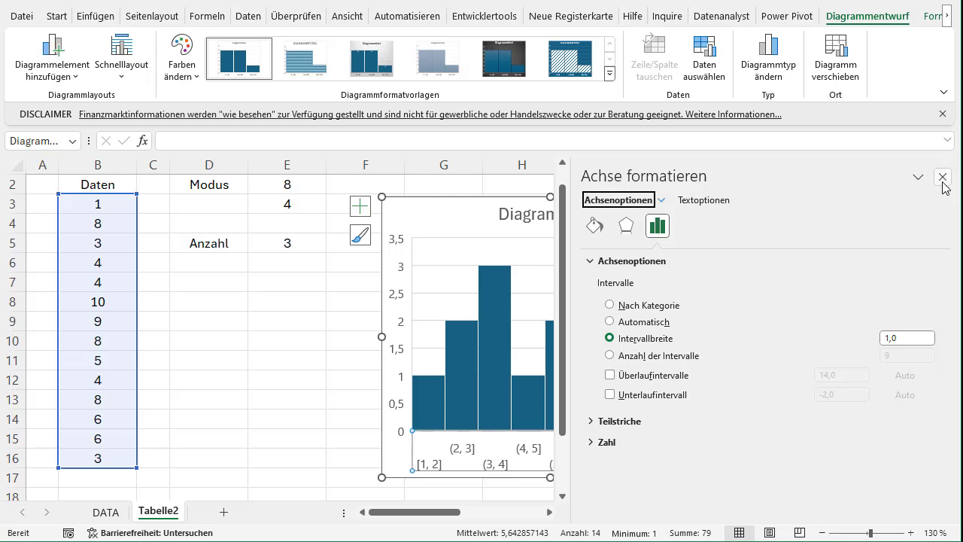
pyautogui.click(943, 178)
# Step: Widen the histogram on both sides so the nine bin labels [1, 2] to (9, 10] fit one row
pyautogui.moveTo(382, 336); pyautogui.dragTo(323, 337)
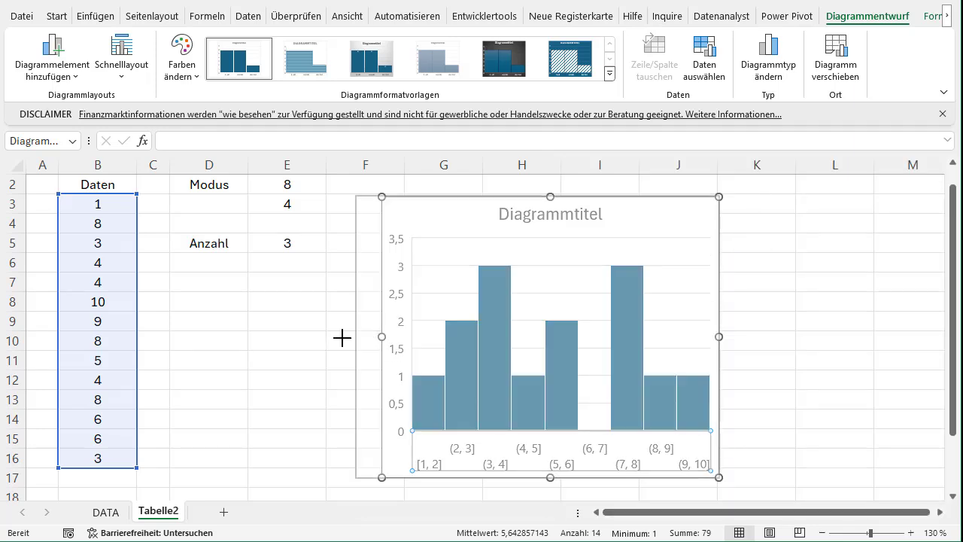
pyautogui.moveTo(723, 334); pyautogui.dragTo(811, 336)
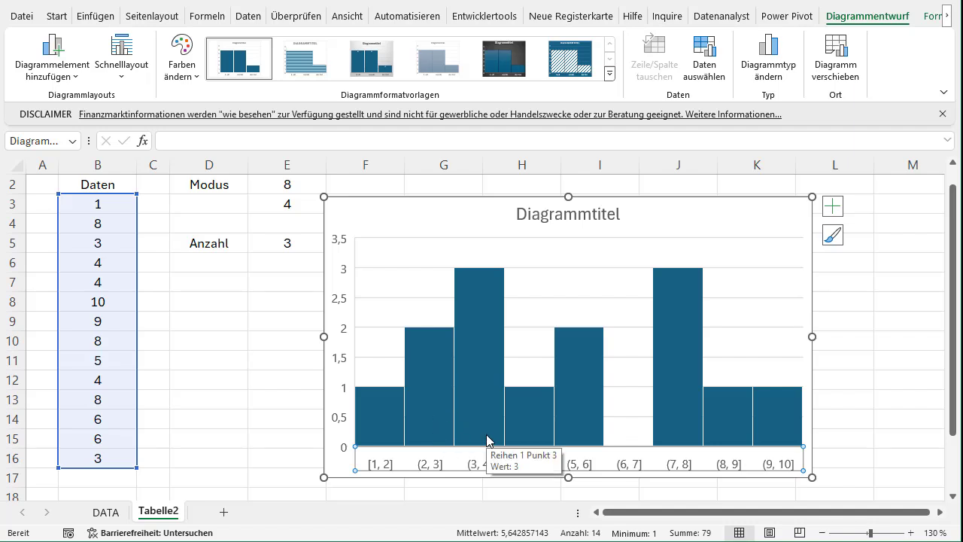
pyautogui.click(487, 429)
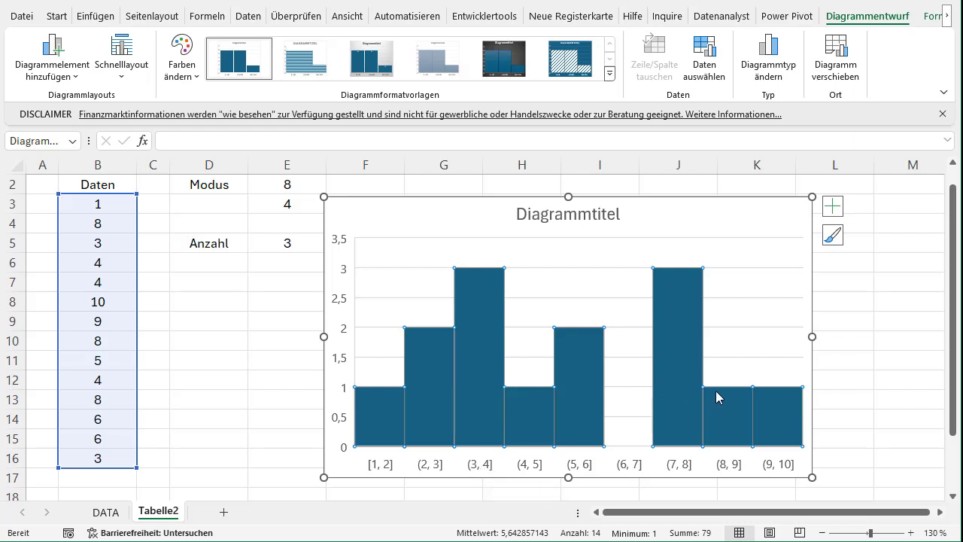
# Step: Highlight the (3, 4] and (7, 8] mode bars, then narrow the chart clear of column E
pyautogui.click(685, 361)
pyautogui.click(489, 360)
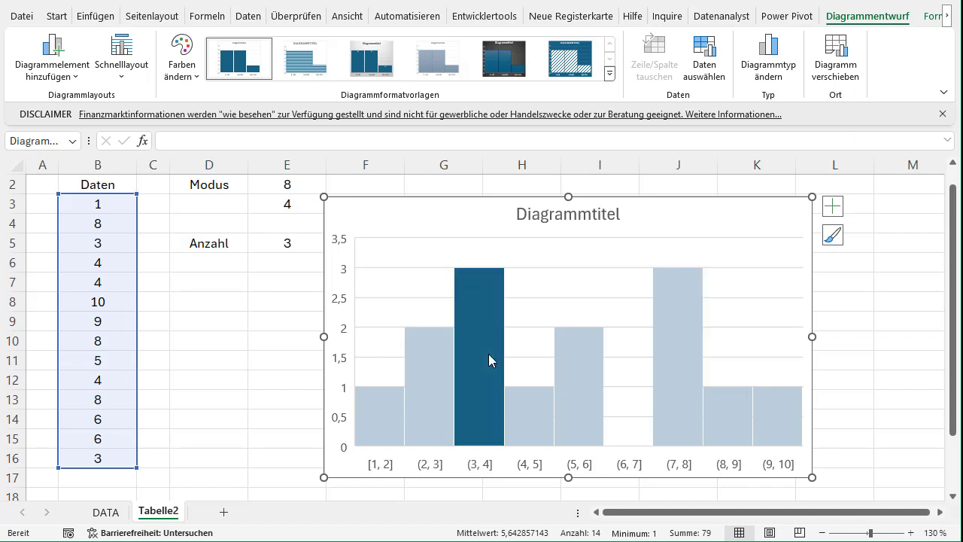
pyautogui.click(672, 354)
pyautogui.moveTo(322, 335); pyautogui.dragTo(449, 336)
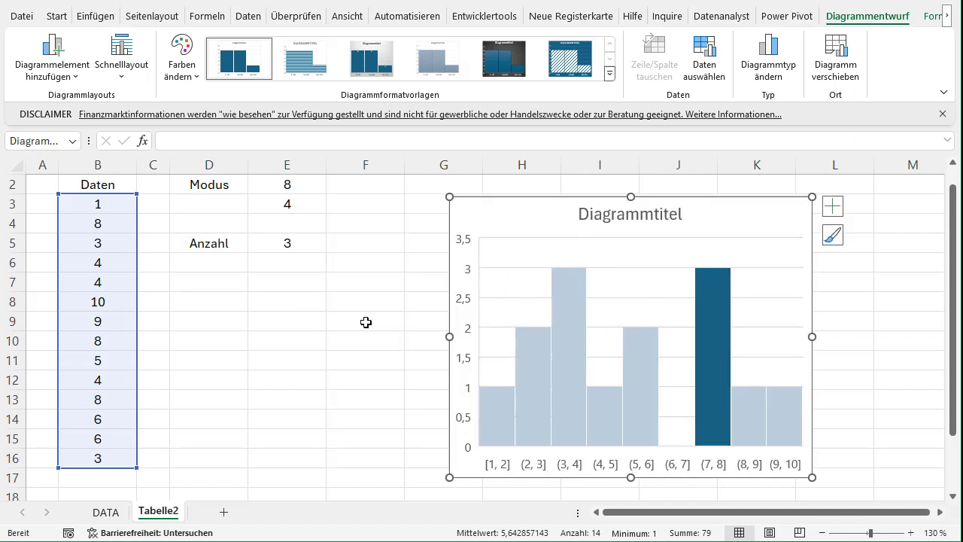
pyautogui.click(341, 314)
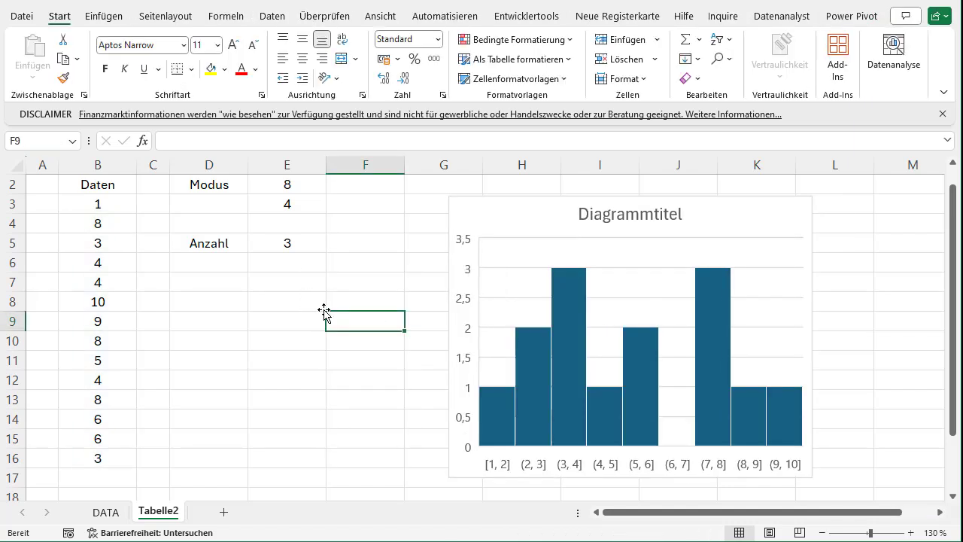